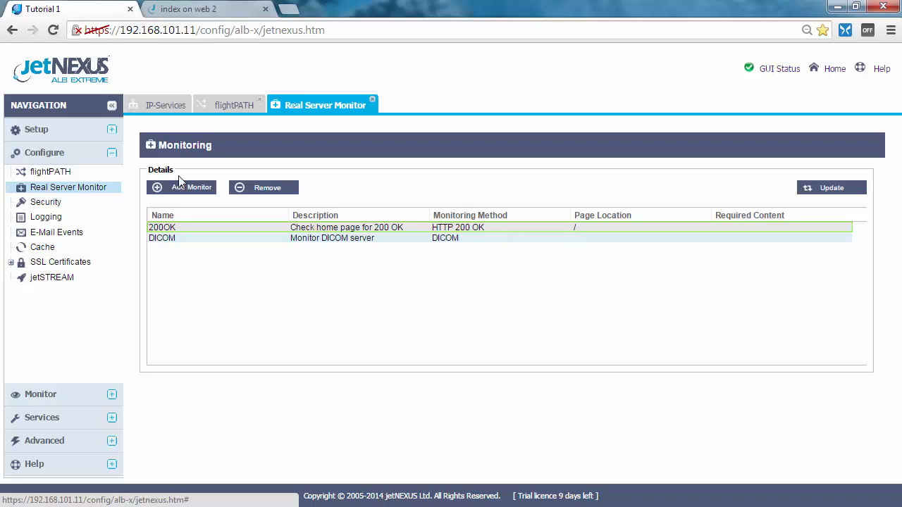
Add a new real server monitor and name it "L7 Check server 1".
{"action": "left_click", "coordinate": [192, 192]}
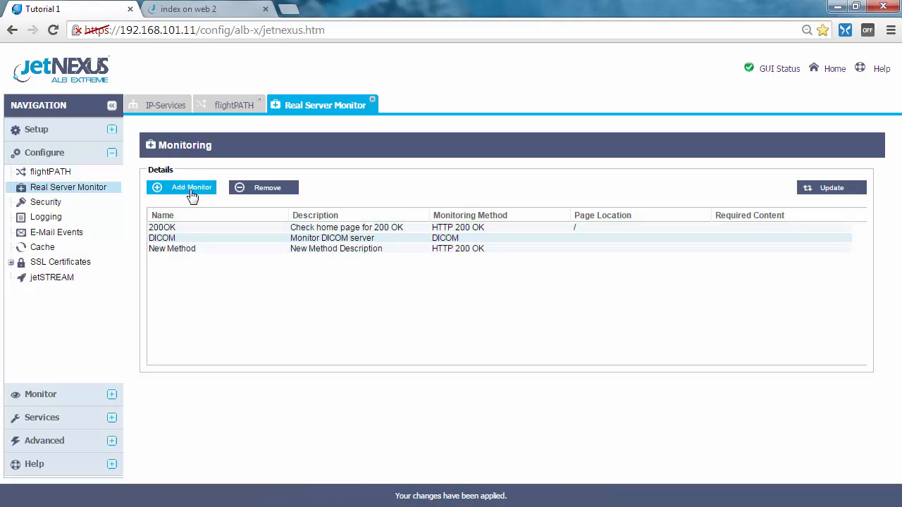
{"action": "left_click", "coordinate": [191, 252]}
{"action": "left_click_drag", "start_coordinate": [212, 251], "coordinate": [134, 251]}
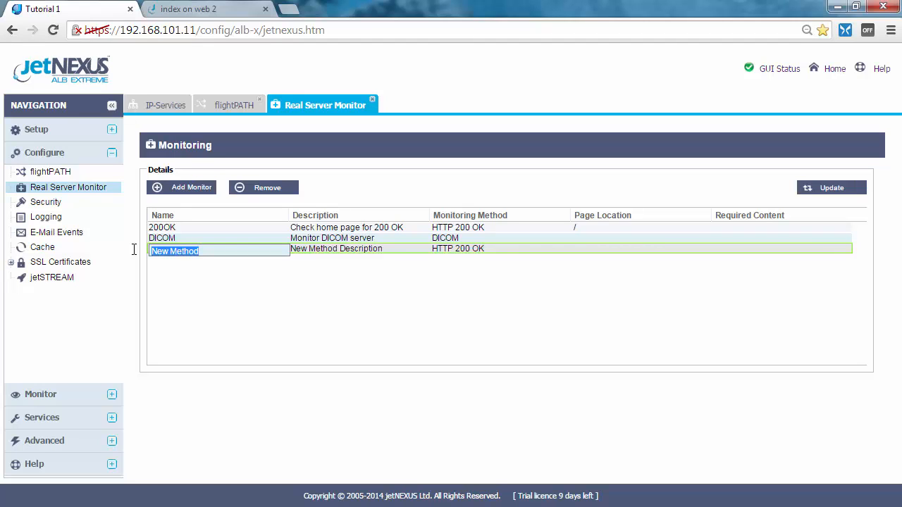
{"action": "type", "text": "L7 Check server"}
{"action": "key", "text": "Tab"}
Replace the L7 Check server 1 monitor's description with "Look at the content to pass".
{"action": "key", "text": "BackSpace"}
{"action": "key", "text": "BackSpace"}
{"action": "key", "text": "BackSpace"}
{"action": "key", "text": "BackSpace"}
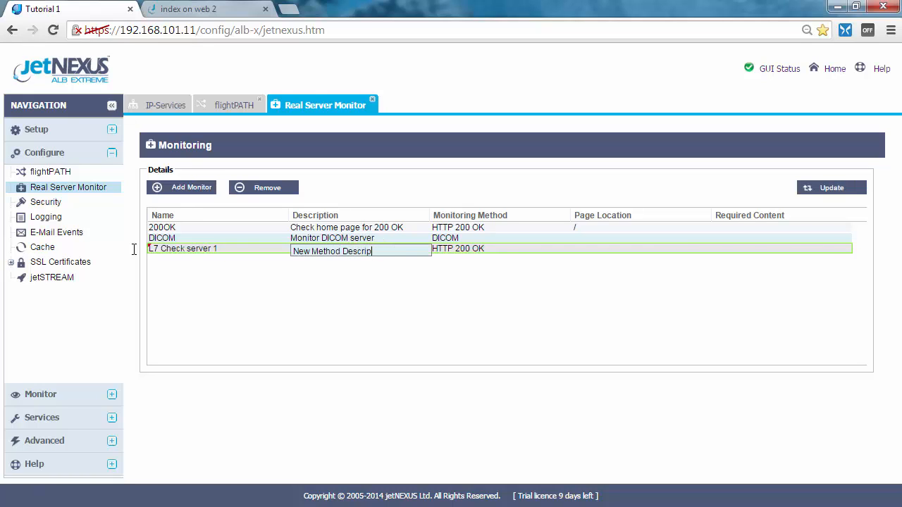
{"action": "key", "text": "BackSpace"}
{"action": "key", "text": "BackSpace"}
{"action": "key", "text": "BackSpace"}
{"action": "key", "text": "BackSpace"}
{"action": "key", "text": "BackSpace"}
{"action": "key", "text": "BackSpace"}
{"action": "key", "text": "BackSpace"}
{"action": "key", "text": "BackSpace"}
{"action": "key", "text": "BackSpace"}
{"action": "key", "text": "BackSpace"}
{"action": "key", "text": "BackSpace"}
{"action": "key", "text": "BackSpace"}
{"action": "key", "text": "BackSpace"}
{"action": "key", "text": "BackSpace"}
{"action": "key", "text": "BackSpace"}
{"action": "key", "text": "BackSpace"}
{"action": "key", "text": "BackSpace"}
{"action": "key", "text": "BackSpace"}
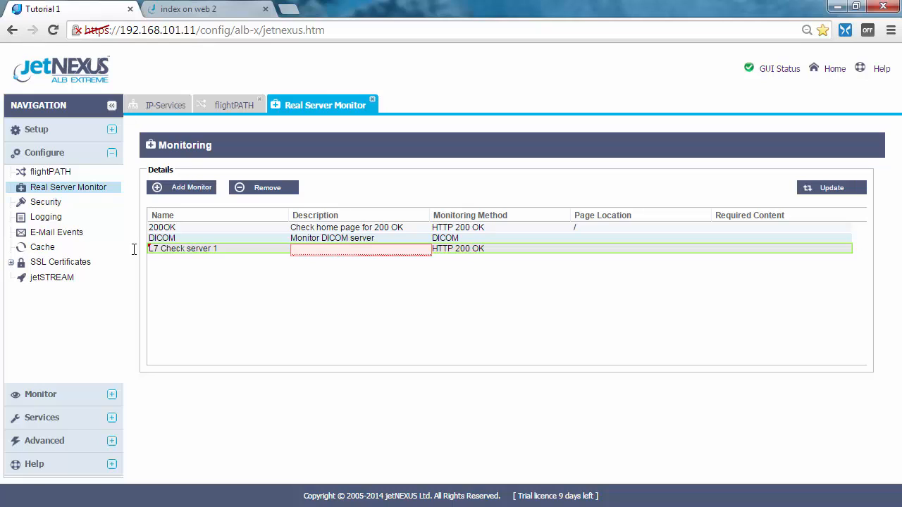
{"action": "type", "text": "Look at the connect"}
{"action": "key", "text": "BackSpace"}
{"action": "key", "text": "BackSpace"}
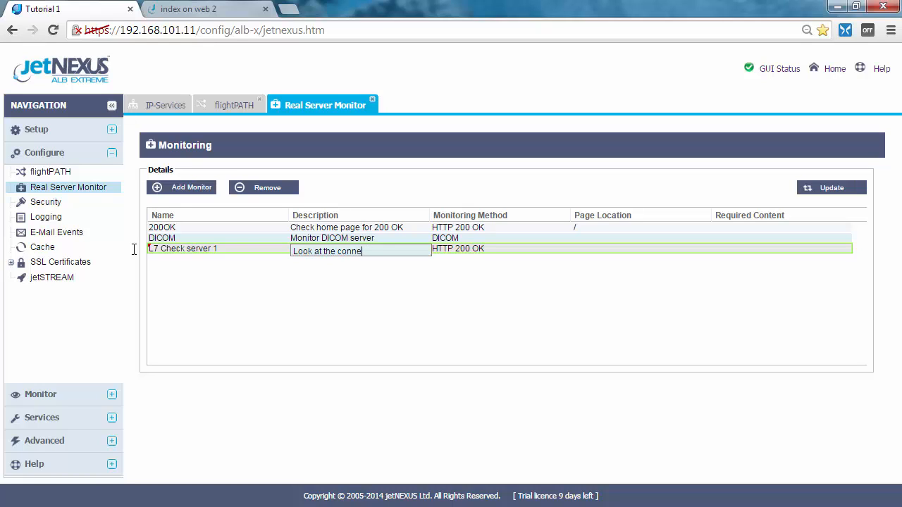
{"action": "type", "text": "ent"}
{"action": "type", "text": "to pass"}
{"action": "key", "text": "Tab"}
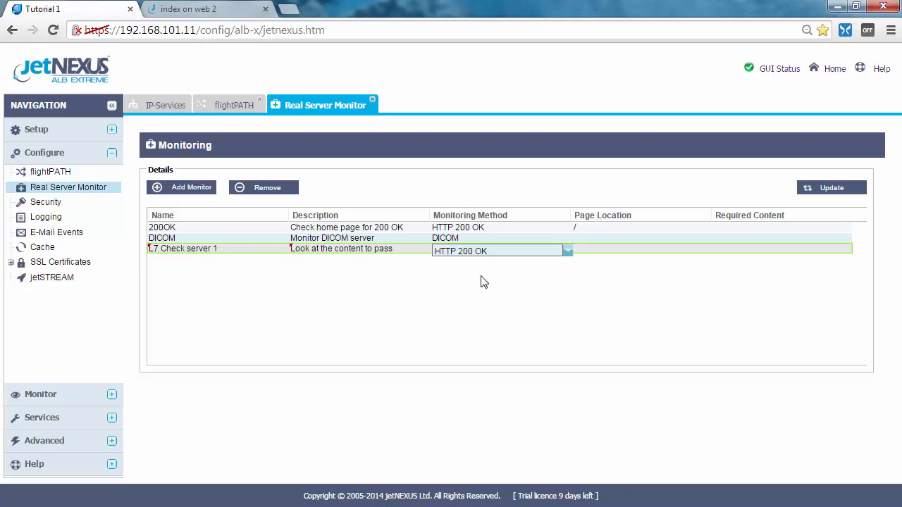
Set the L7 Check server 1 monitor's method to HTTP Response and its page location to /healthcheck.html.
{"action": "left_click", "coordinate": [564, 258]}
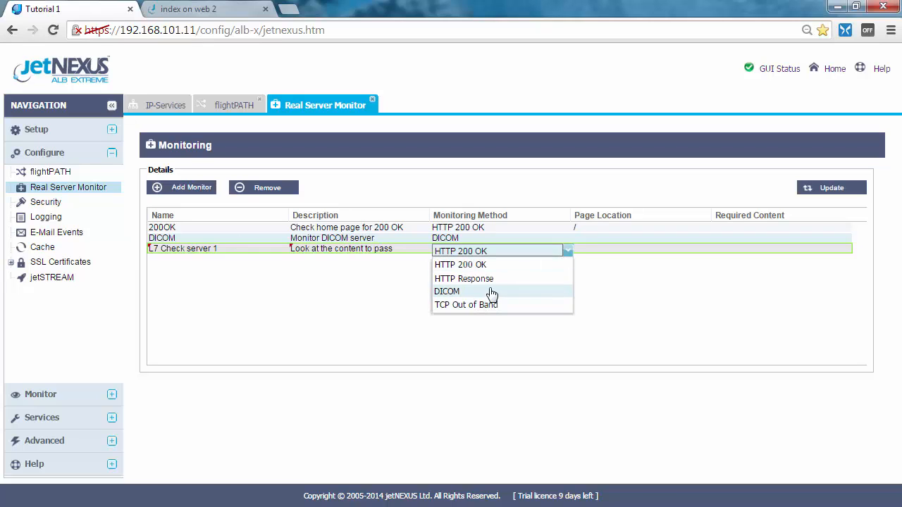
{"action": "left_click", "coordinate": [500, 286]}
{"action": "left_click", "coordinate": [590, 251]}
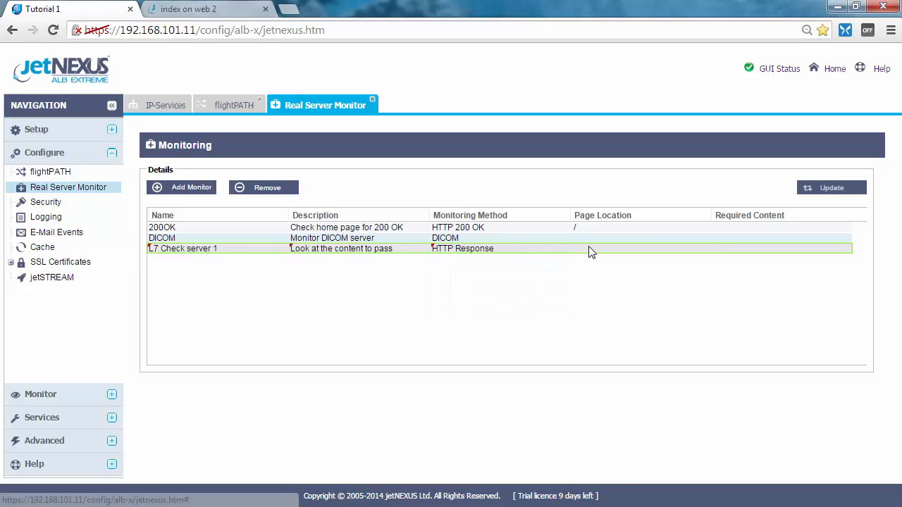
{"action": "type", "text": "/he"}
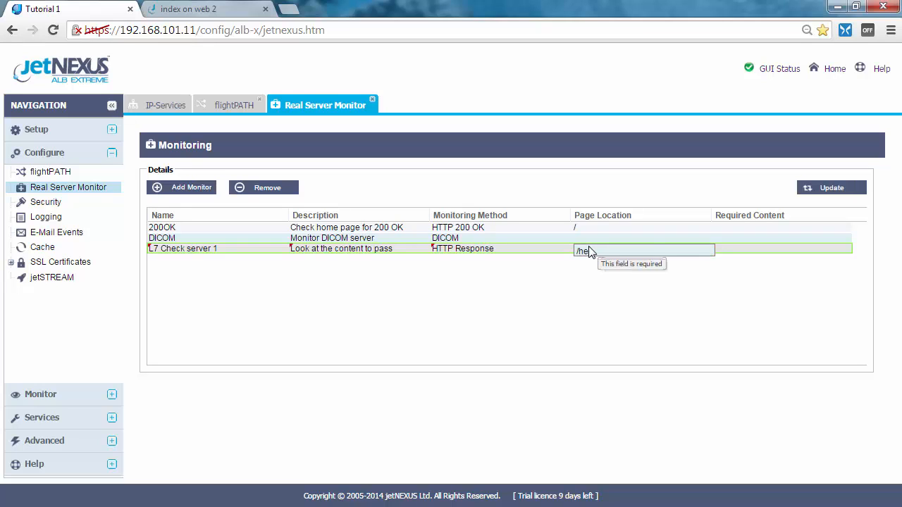
{"action": "type", "text": "althcheck.html"}
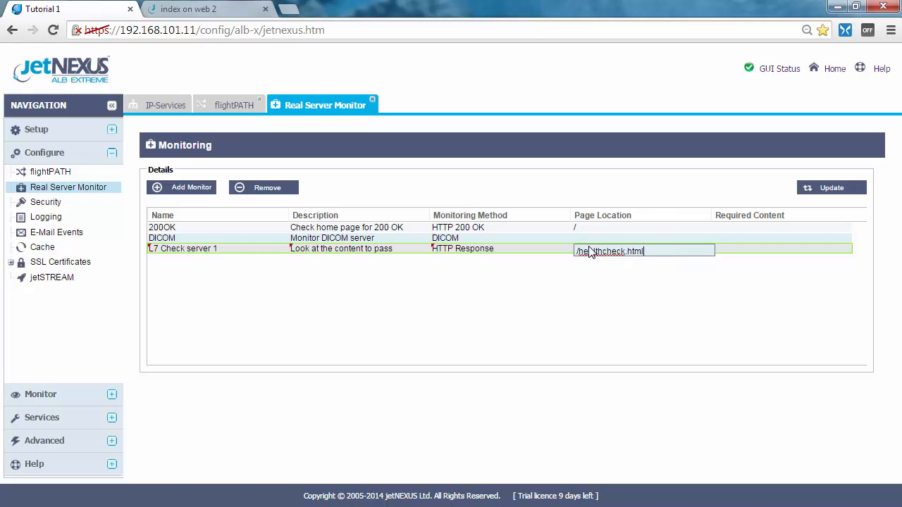
{"action": "key", "text": "Tab"}
Enter "Server 1 Up" as the required content of the L7 Check server 1 monitor and apply the update.
{"action": "type", "text": "Server"}
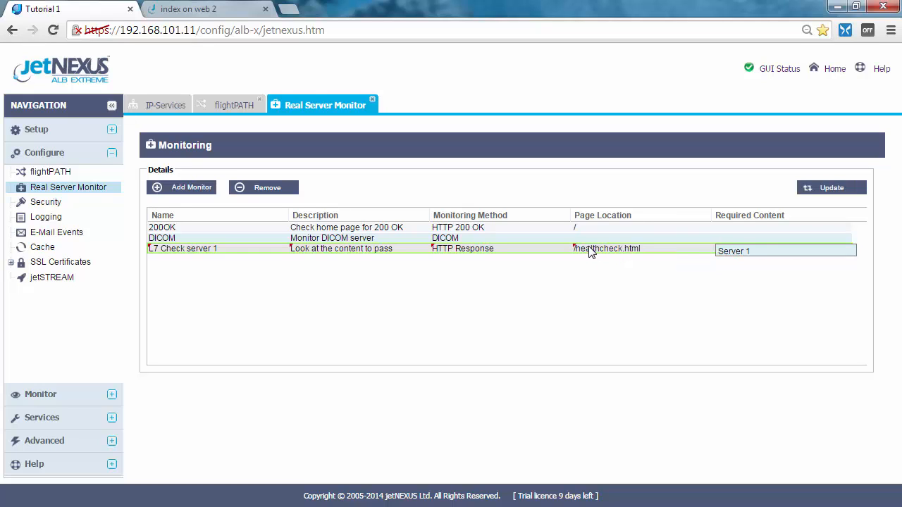
{"action": "type", "text": " 1 up"}
{"action": "left_click", "coordinate": [826, 190]}
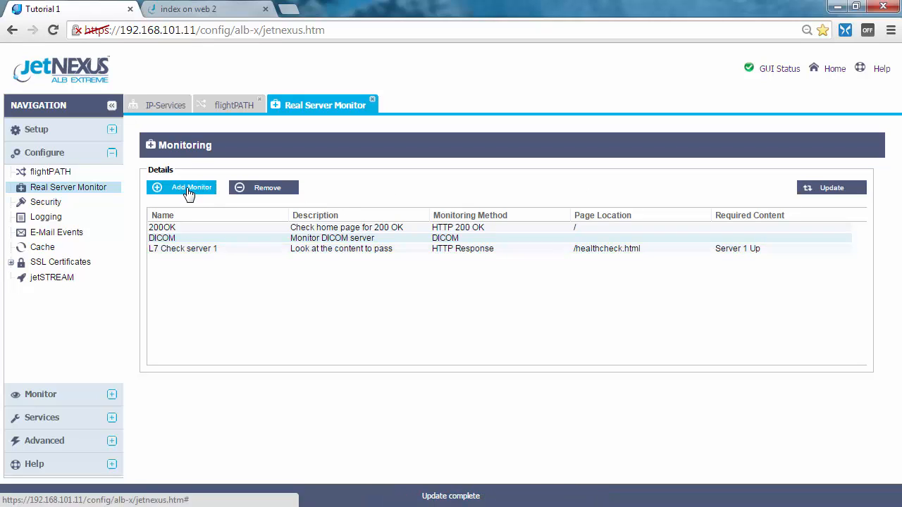
Copy the description text of the L7 Check server 1 monitor.
{"action": "double_click", "coordinate": [366, 252]}
{"action": "left_click_drag", "start_coordinate": [399, 252], "coordinate": [263, 251]}
{"action": "key", "text": "ctrl+c"}
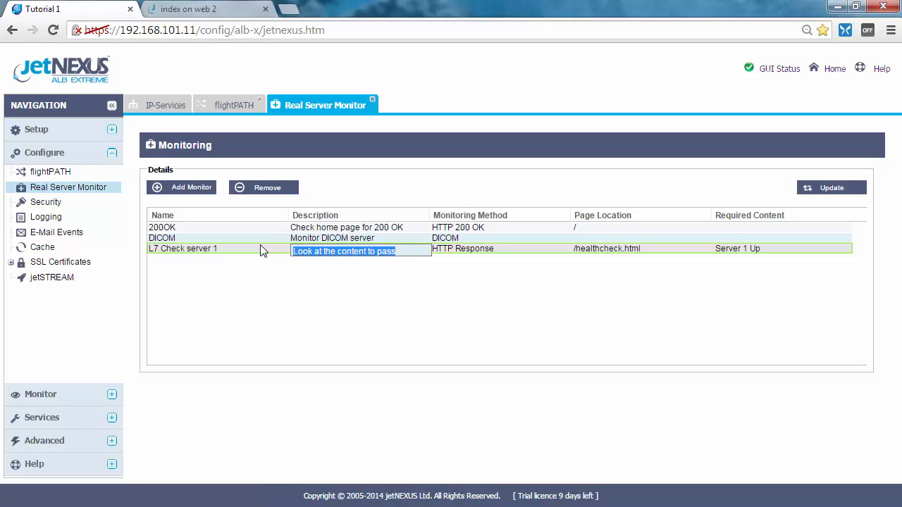
{"action": "left_click", "coordinate": [230, 285]}
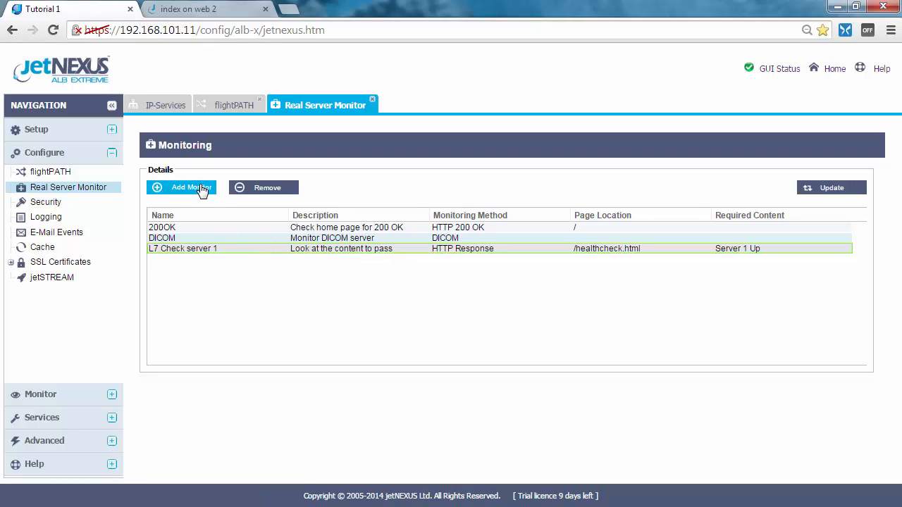
Add another real server monitor and name it "L7 Check server 2".
{"action": "left_click", "coordinate": [201, 190]}
{"action": "double_click", "coordinate": [202, 262]}
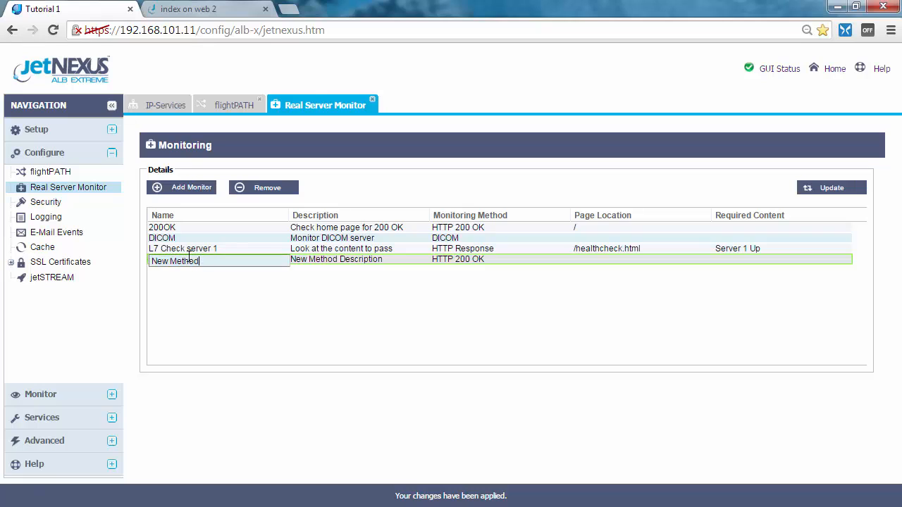
{"action": "left_click_drag", "start_coordinate": [201, 261], "coordinate": [112, 256]}
{"action": "type", "text": "L7 Check se"}
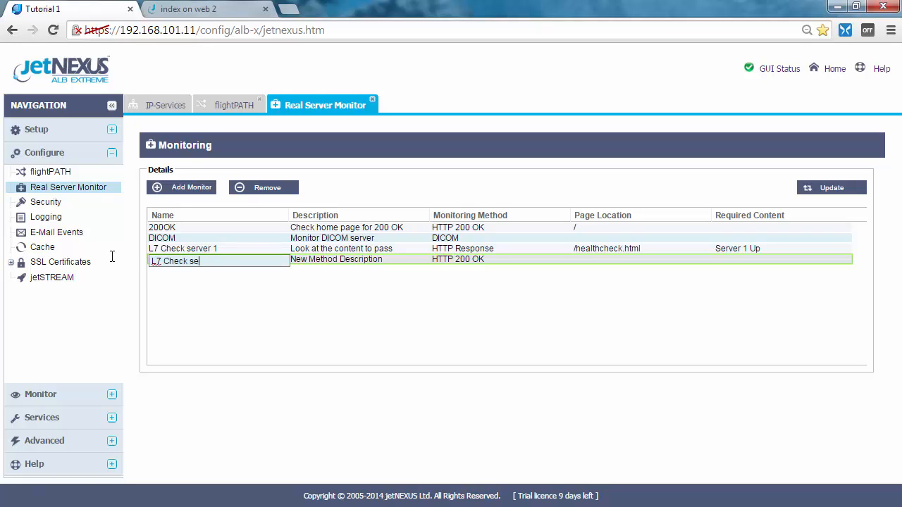
{"action": "type", "text": "rver 2"}
{"action": "key", "text": "Tab"}
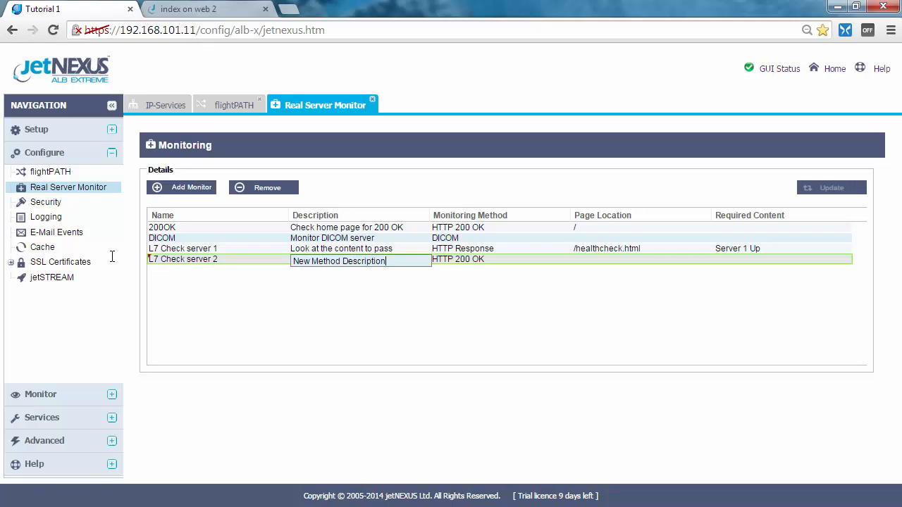
Replace the L7 Check server 2 monitor's description with the copied text and set its monitoring method to HTTP Response.
{"action": "type", "text": "New M"}
{"action": "key", "text": "BackSpace"}
{"action": "key", "text": "BackSpace"}
{"action": "key", "text": "BackSpace"}
{"action": "key", "text": "BackSpace"}
{"action": "key", "text": "BackSpace"}
{"action": "key", "text": "ctrl+v"}
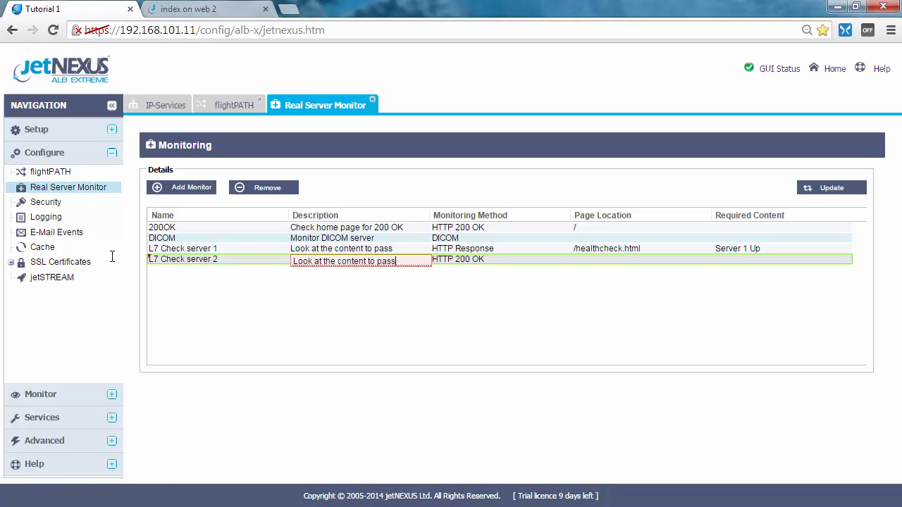
{"action": "key", "text": "Tab"}
{"action": "key", "text": "Down"}
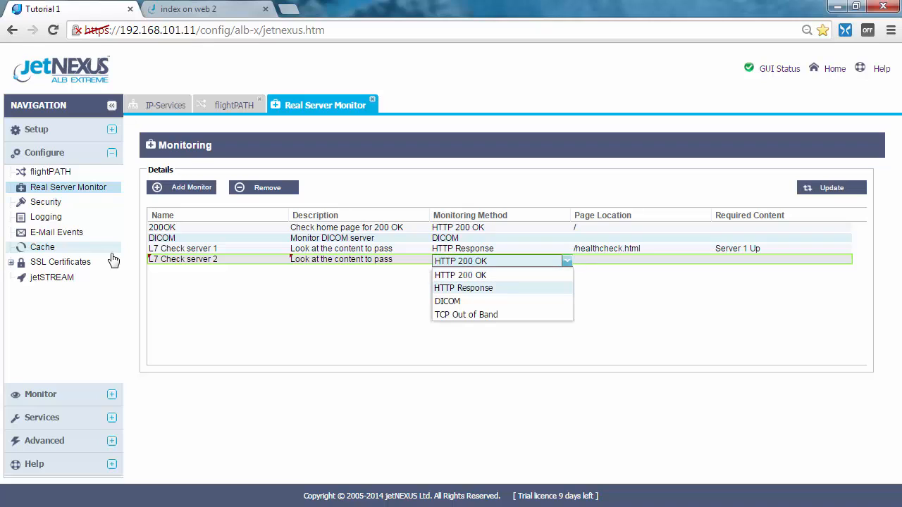
{"action": "key", "text": "Return"}
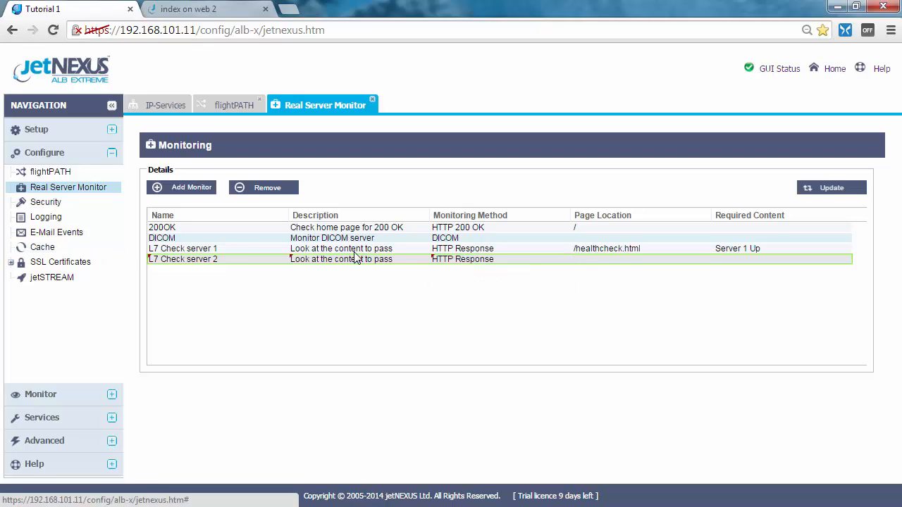
Copy the page location /healthcheck.html from the L7 Check server 1 monitor to the L7 Check server 2 monitor.
{"action": "double_click", "coordinate": [600, 250]}
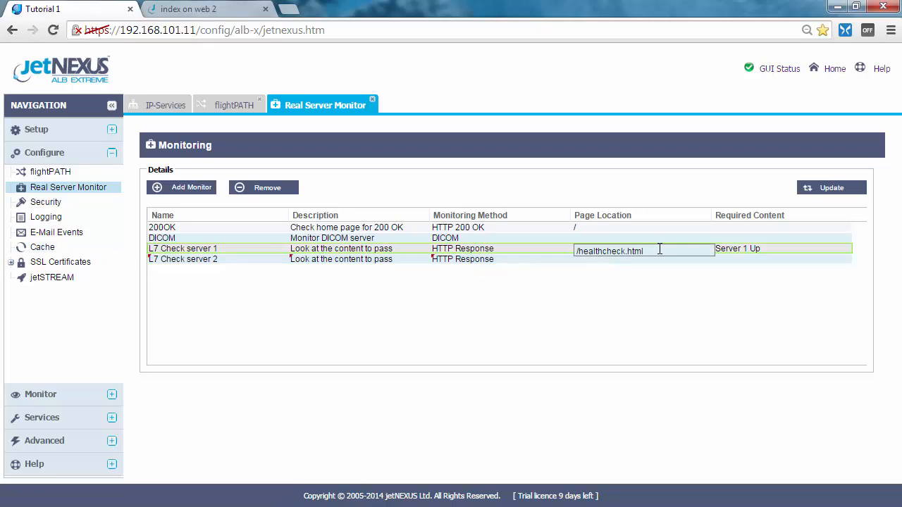
{"action": "left_click_drag", "start_coordinate": [661, 250], "coordinate": [558, 244]}
{"action": "key", "text": "ctrl+c"}
{"action": "double_click", "coordinate": [604, 262]}
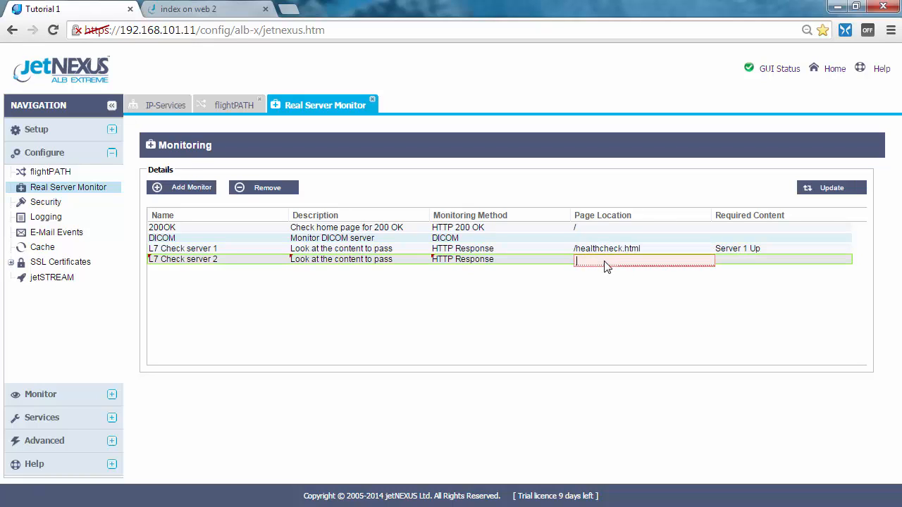
{"action": "key", "text": "ctrl+v"}
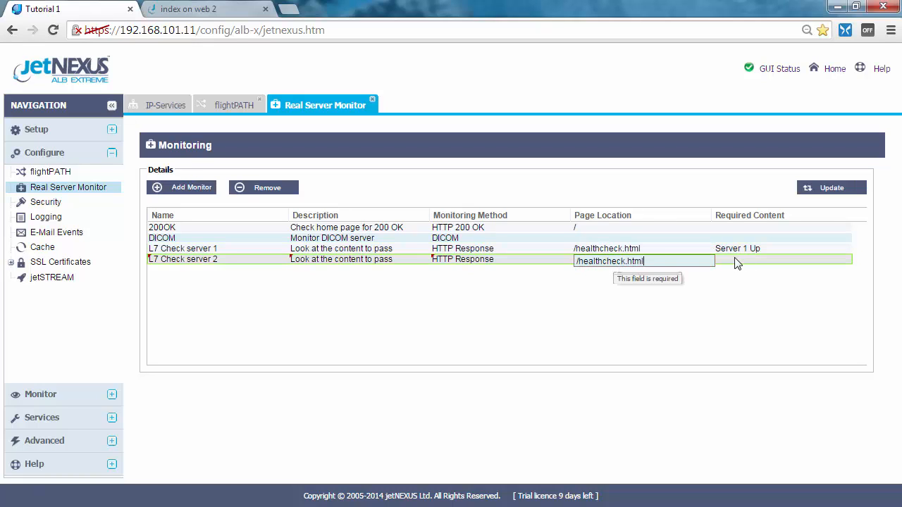
Enter "Server 2 Up" as the required content of the L7 Check server 2 monitor and apply the update.
{"action": "double_click", "coordinate": [738, 263]}
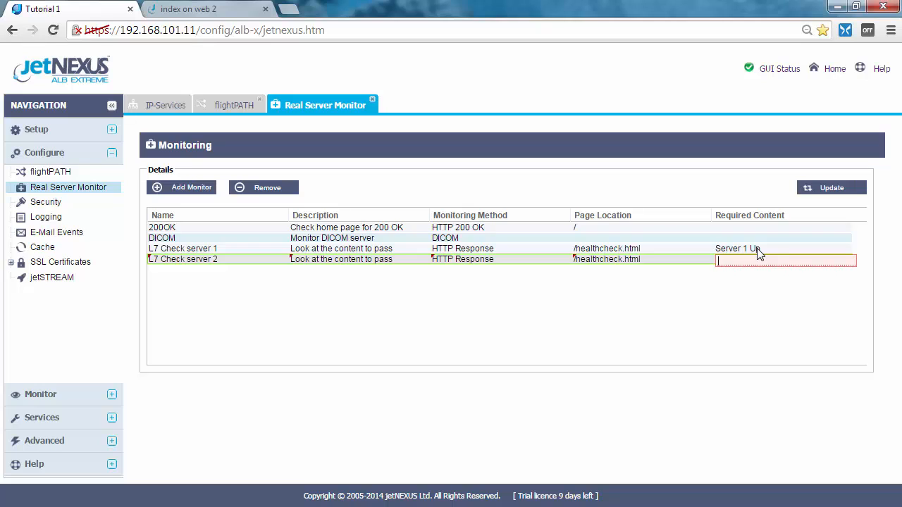
{"action": "type", "text": "Server"}
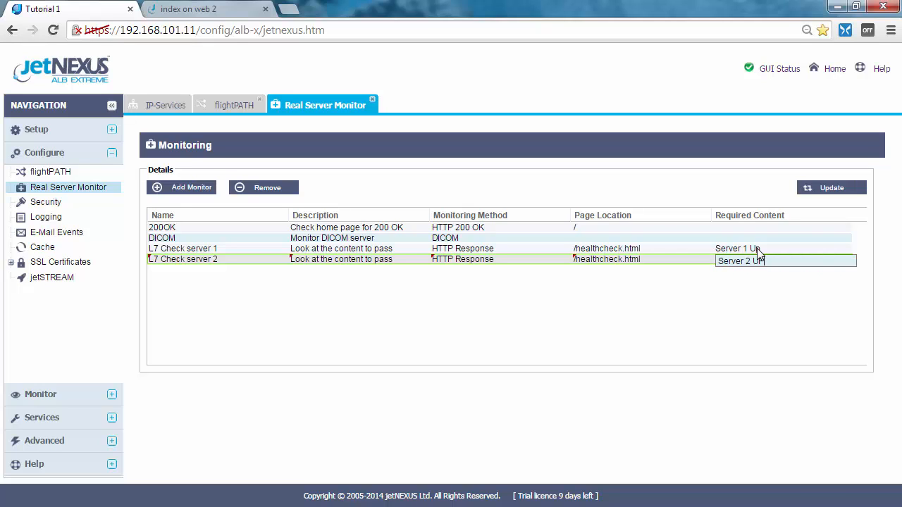
{"action": "type", "text": " 2 Up"}
{"action": "left_click", "coordinate": [832, 187]}
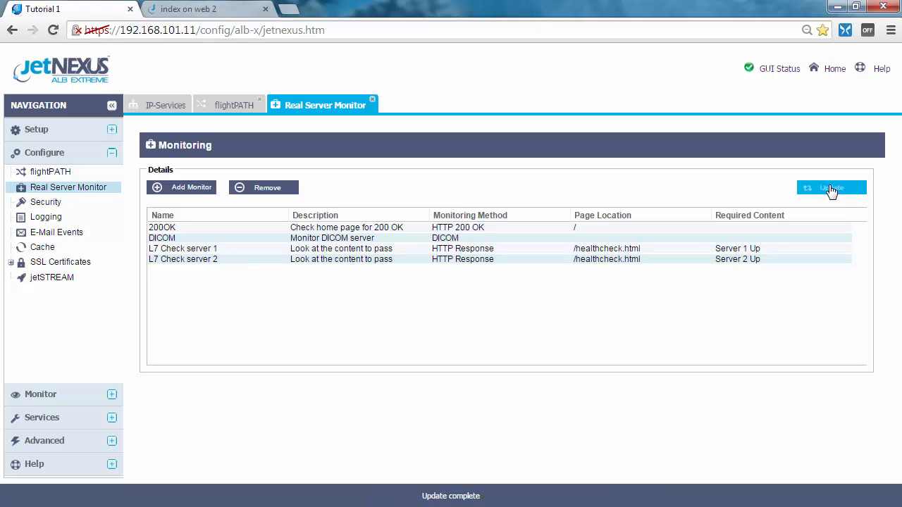
Add a third content-check monitor and name it "L7 Check server 3".
{"action": "left_click", "coordinate": [192, 190]}
{"action": "left_click", "coordinate": [189, 273]}
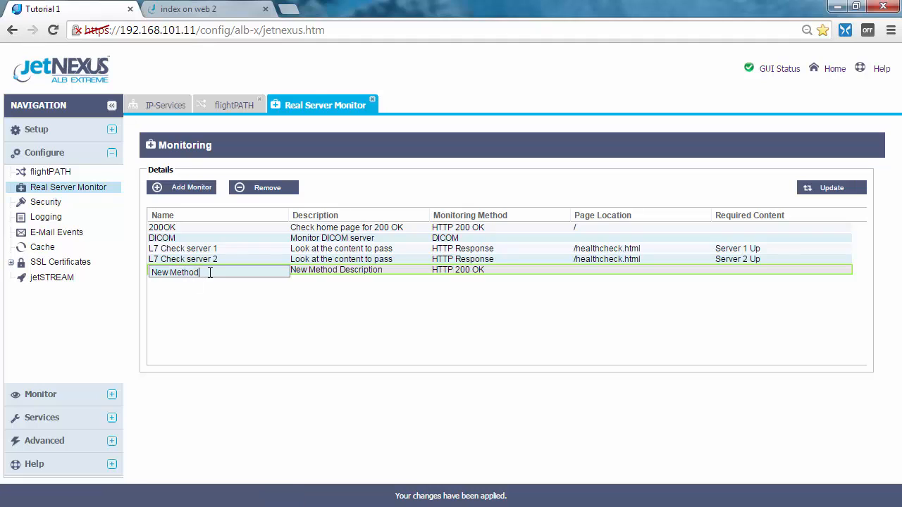
{"action": "left_click_drag", "start_coordinate": [210, 272], "coordinate": [121, 271]}
{"action": "type", "text": "L7 CHe"}
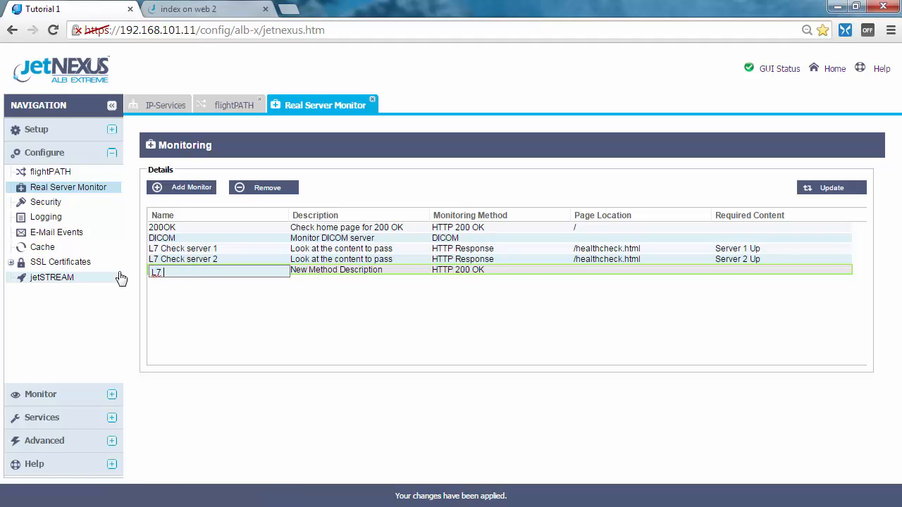
{"action": "key", "text": "BackSpace"}
{"action": "key", "text": "BackSpace"}
{"action": "type", "text": "he"}
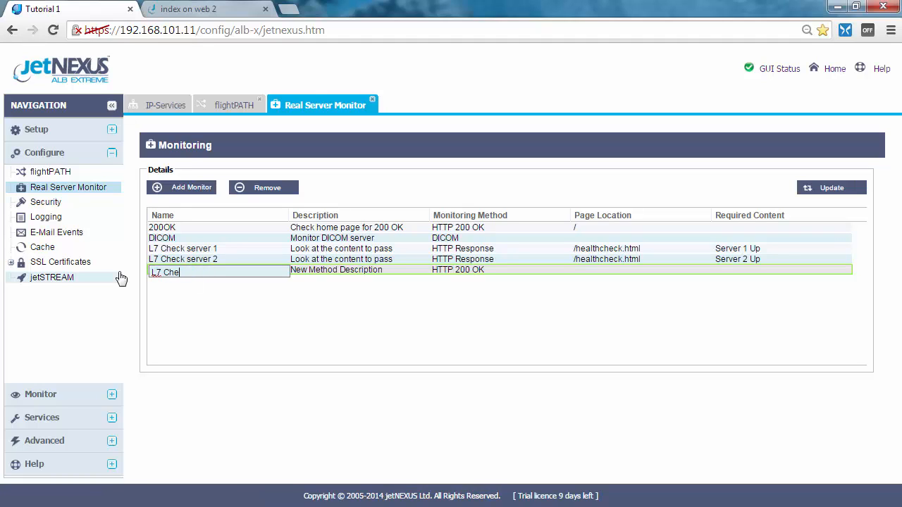
{"action": "type", "text": "ck server 3"}
{"action": "key", "text": "Tab"}
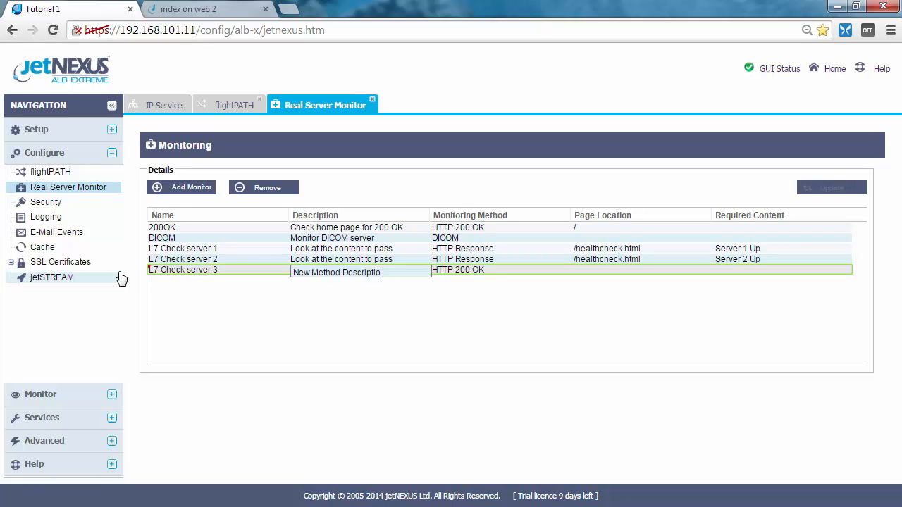
{"action": "key", "text": "BackSpace"}
{"action": "key", "text": "BackSpace"}
{"action": "key", "text": "BackSpace"}
{"action": "key", "text": "BackSpace"}
{"action": "key", "text": "BackSpace"}
{"action": "key", "text": "BackSpace"}
{"action": "key", "text": "BackSpace"}
{"action": "key", "text": "BackSpace"}
{"action": "key", "text": "BackSpace"}
{"action": "key", "text": "BackSpace"}
{"action": "key", "text": "BackSpace"}
{"action": "key", "text": "BackSpace"}
{"action": "key", "text": "BackSpace"}
{"action": "key", "text": "BackSpace"}
{"action": "key", "text": "BackSpace"}
{"action": "key", "text": "BackSpace"}
{"action": "key", "text": "BackSpace"}
{"action": "key", "text": "BackSpace"}
{"action": "key", "text": "BackSpace"}
{"action": "key", "text": "BackSpace"}
{"action": "key", "text": "BackSpace"}
{"action": "key", "text": "BackSpace"}
{"action": "key", "text": "ctrl+v"}
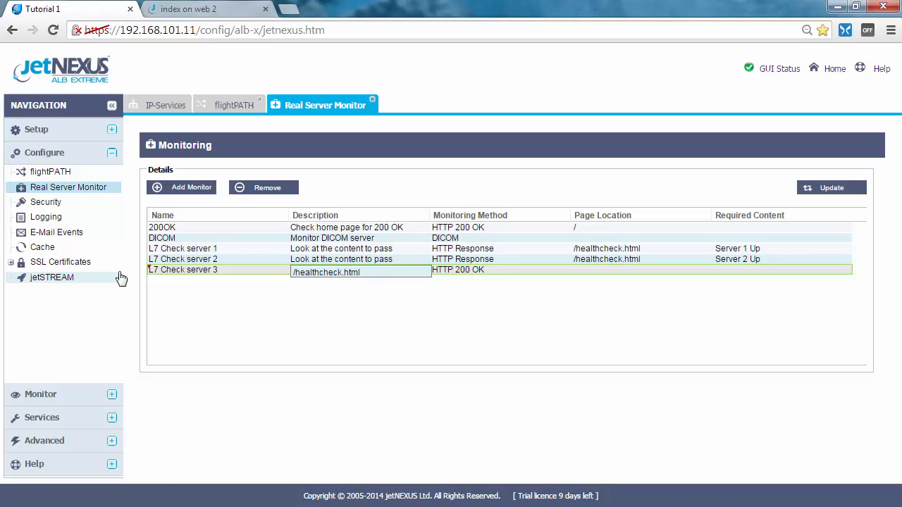
{"action": "key", "text": "BackSpace"}
{"action": "key", "text": "BackSpace"}
{"action": "key", "text": "BackSpace"}
{"action": "key", "text": "BackSpace"}
{"action": "key", "text": "BackSpace"}
{"action": "key", "text": "BackSpace"}
{"action": "key", "text": "BackSpace"}
{"action": "key", "text": "BackSpace"}
{"action": "key", "text": "BackSpace"}
{"action": "key", "text": "BackSpace"}
{"action": "key", "text": "BackSpace"}
{"action": "key", "text": "BackSpace"}
{"action": "key", "text": "BackSpace"}
{"action": "key", "text": "BackSpace"}
{"action": "key", "text": "BackSpace"}
{"action": "key", "text": "BackSpace"}
{"action": "key", "text": "Escape"}
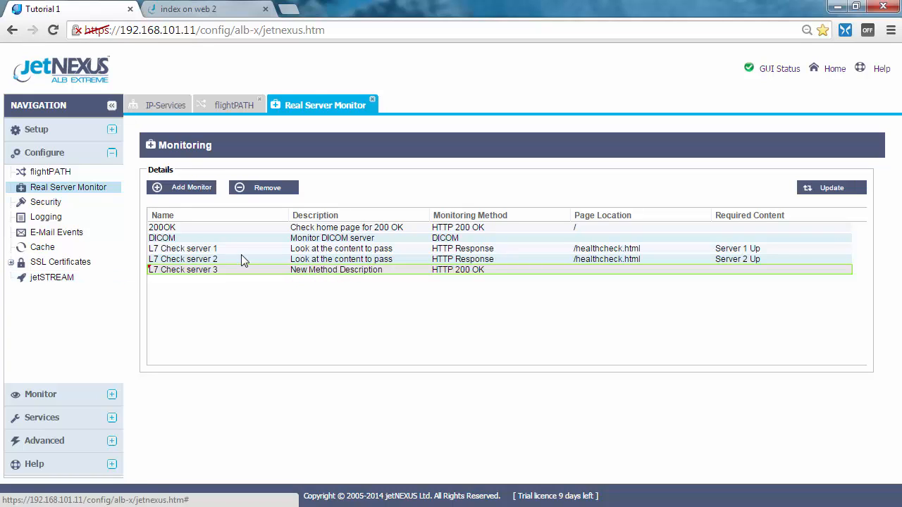
Copy the L7 Check server 2 monitor's description to the L7 Check server 3 monitor and set its monitoring method to HTTP Response.
{"action": "left_click", "coordinate": [352, 260]}
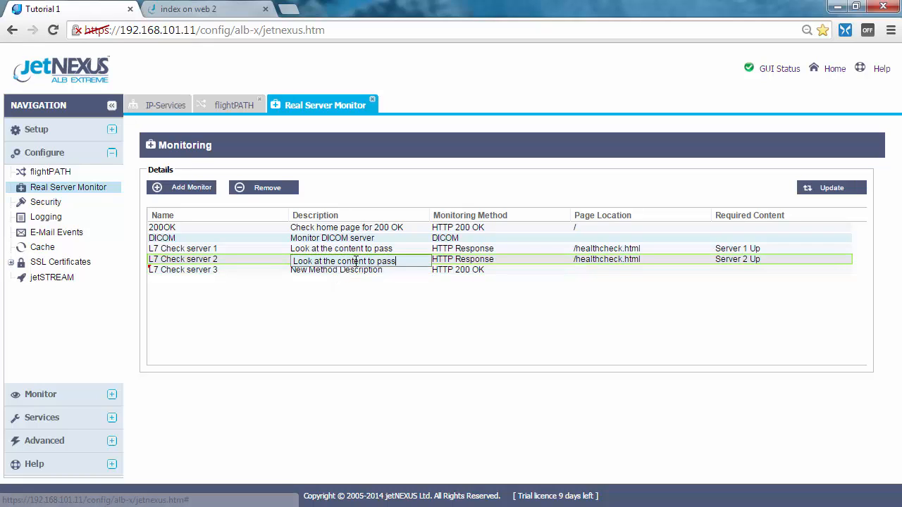
{"action": "left_click_drag", "start_coordinate": [407, 260], "coordinate": [263, 253]}
{"action": "key", "text": "ctrl+c"}
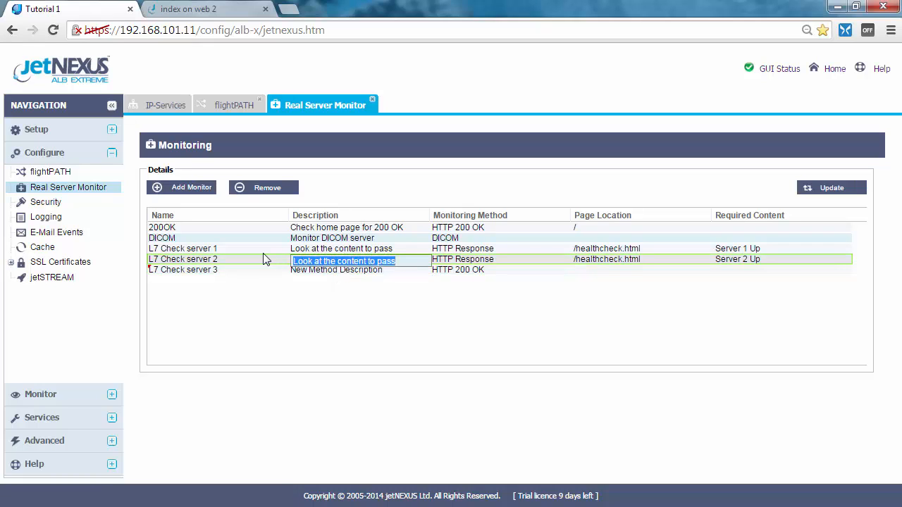
{"action": "left_click", "coordinate": [323, 274]}
{"action": "left_click_drag", "start_coordinate": [401, 272], "coordinate": [278, 260]}
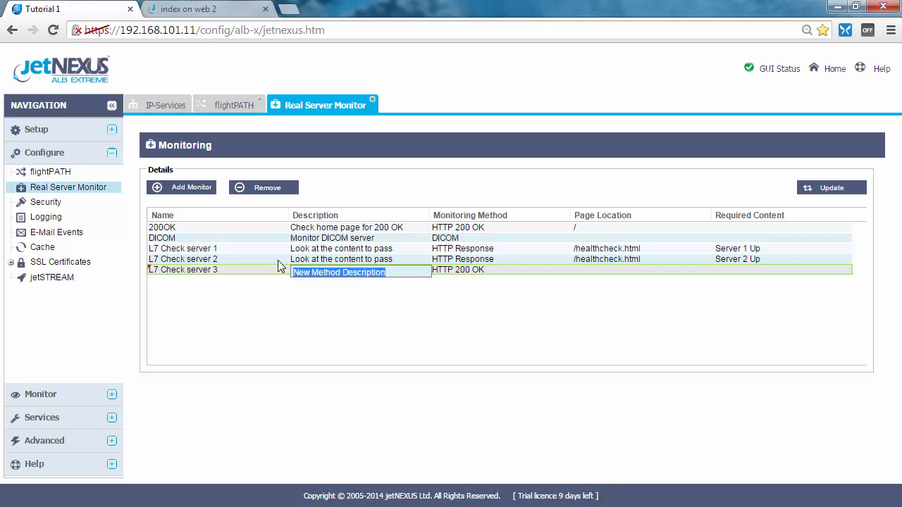
{"action": "key", "text": "ctrl+v"}
{"action": "left_click", "coordinate": [479, 273]}
{"action": "left_click", "coordinate": [480, 274]}
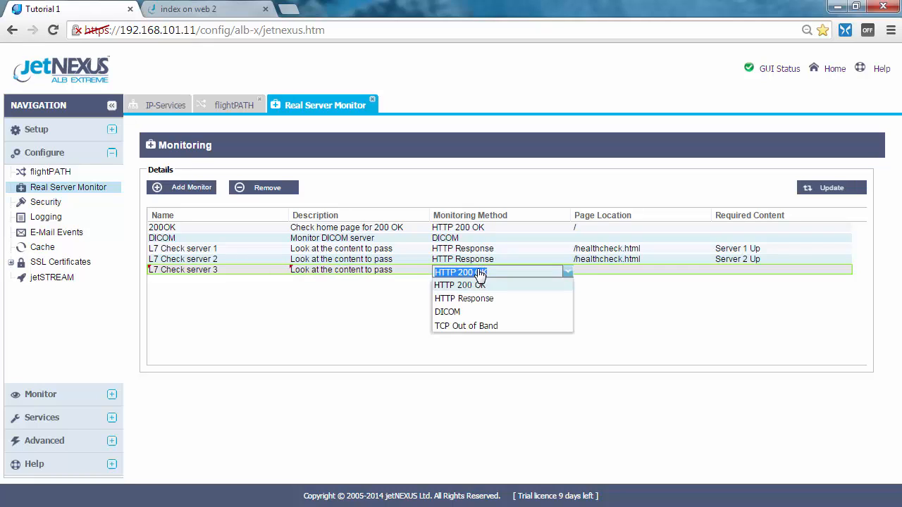
{"action": "left_click", "coordinate": [470, 299]}
Enter /healthcheck.html as the page location of the L7 Check server 3 monitor.
{"action": "left_click", "coordinate": [595, 274]}
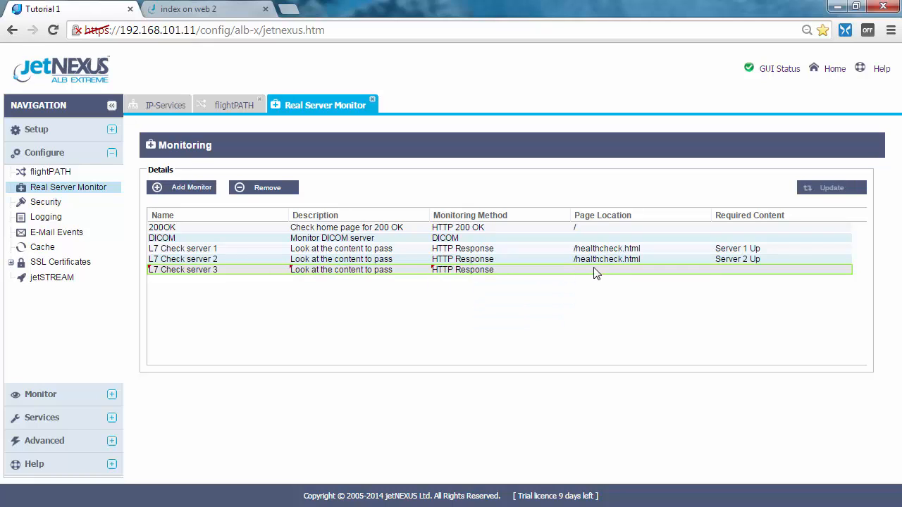
{"action": "key", "text": "ctrl+v"}
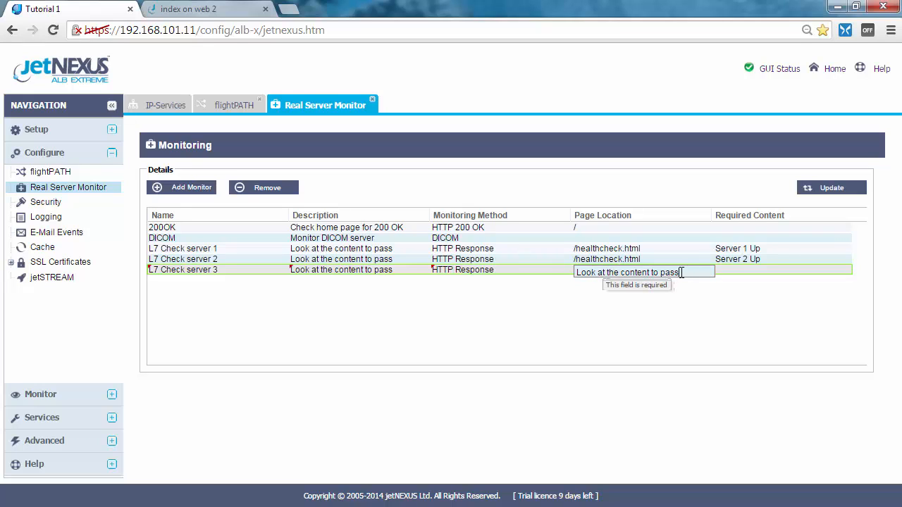
{"action": "left_click_drag", "start_coordinate": [682, 273], "coordinate": [561, 274]}
{"action": "type", "text": "/he"}
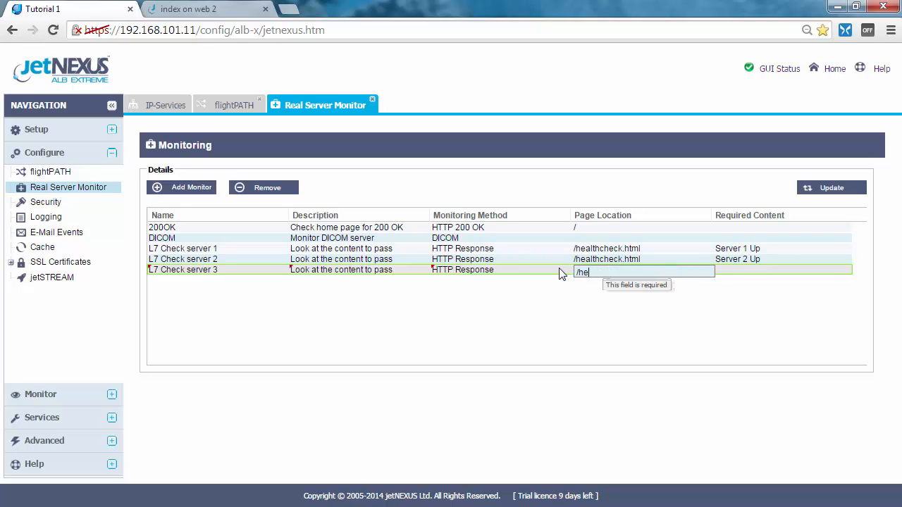
{"action": "type", "text": "althchec"}
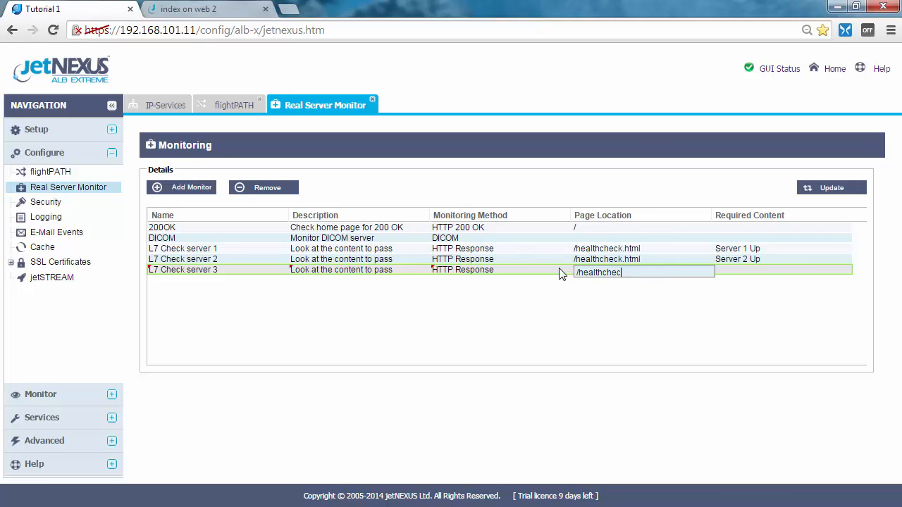
{"action": "type", "text": "k.h"}
{"action": "key", "text": "BackSpace"}
{"action": "type", "text": "tml"}
Enter "Server 3 Up" as the required content of the L7 Check server 3 monitor and apply the update.
{"action": "key", "text": "Tab"}
{"action": "type", "text": "Serv"}
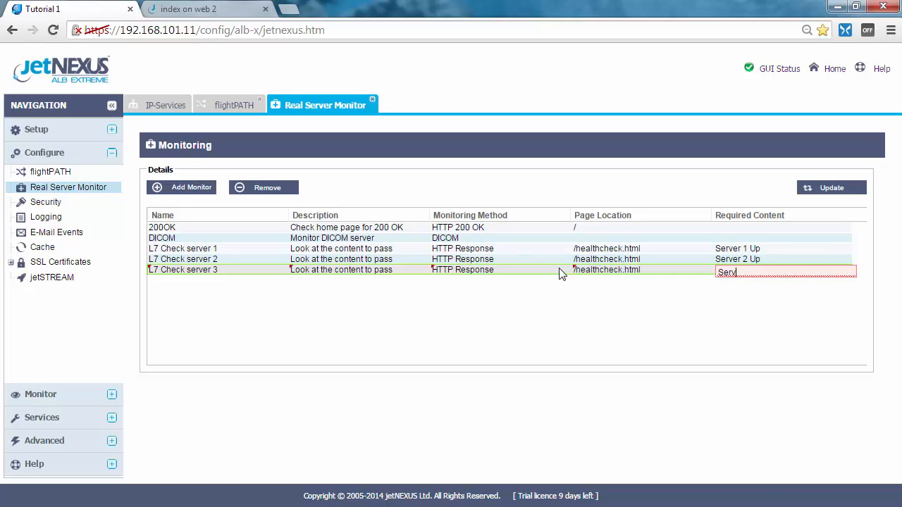
{"action": "type", "text": "er"}
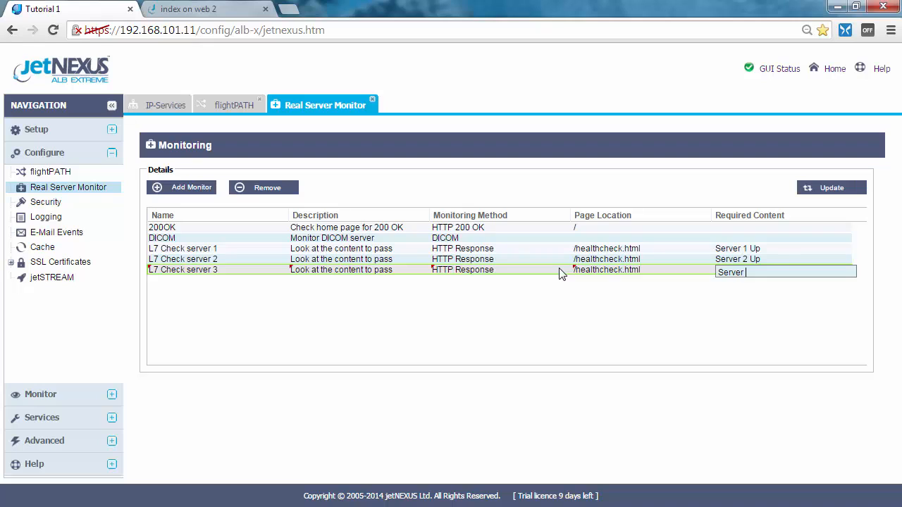
{"action": "type", "text": " 3 Up"}
{"action": "left_click", "coordinate": [830, 188]}
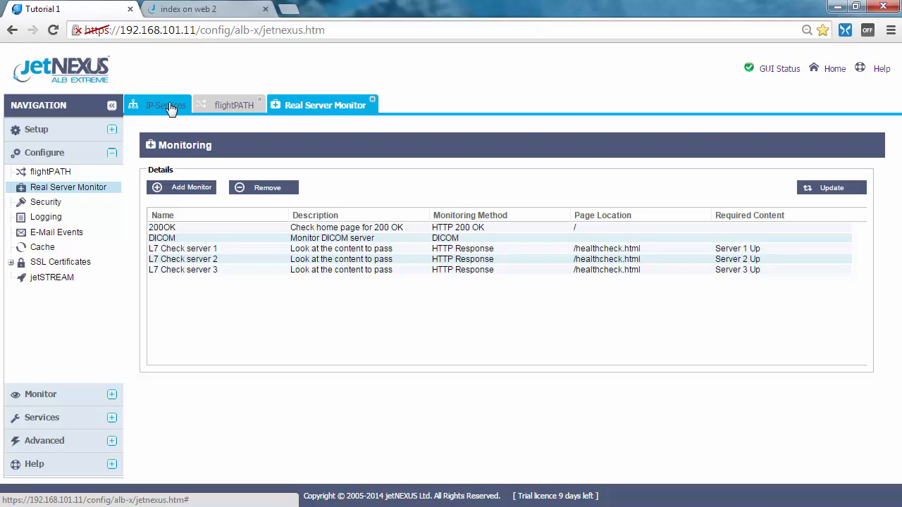
Add a fourth content-check monitor and name it "L7 Check all servers".
{"action": "left_click", "coordinate": [177, 187]}
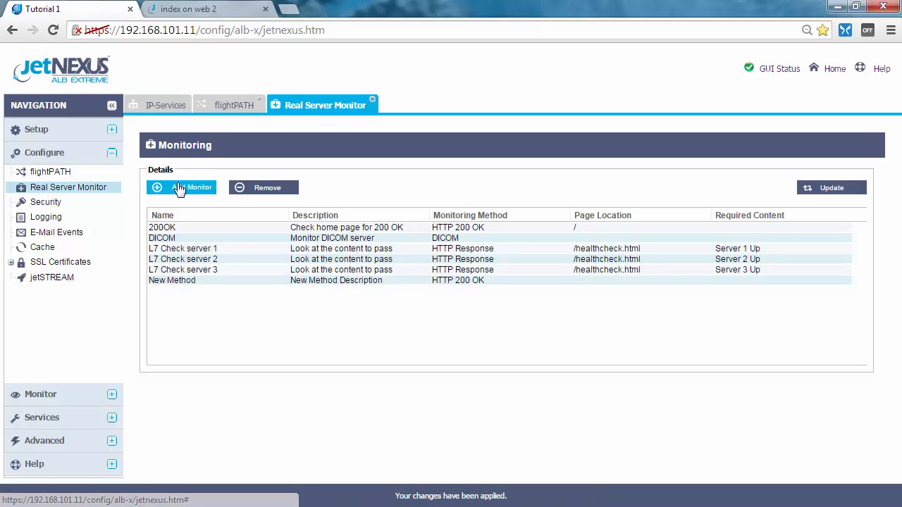
{"action": "double_click", "coordinate": [189, 283]}
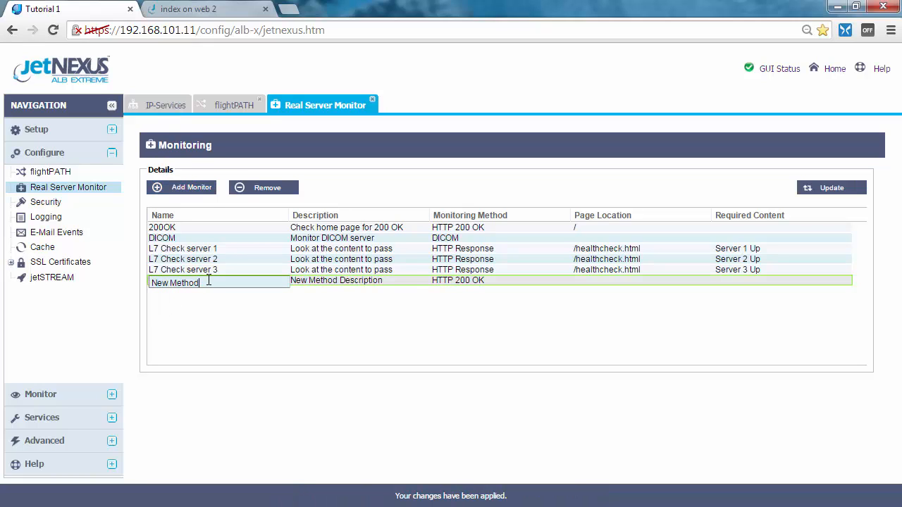
{"action": "left_click_drag", "start_coordinate": [211, 281], "coordinate": [121, 282]}
{"action": "type", "text": "L7"}
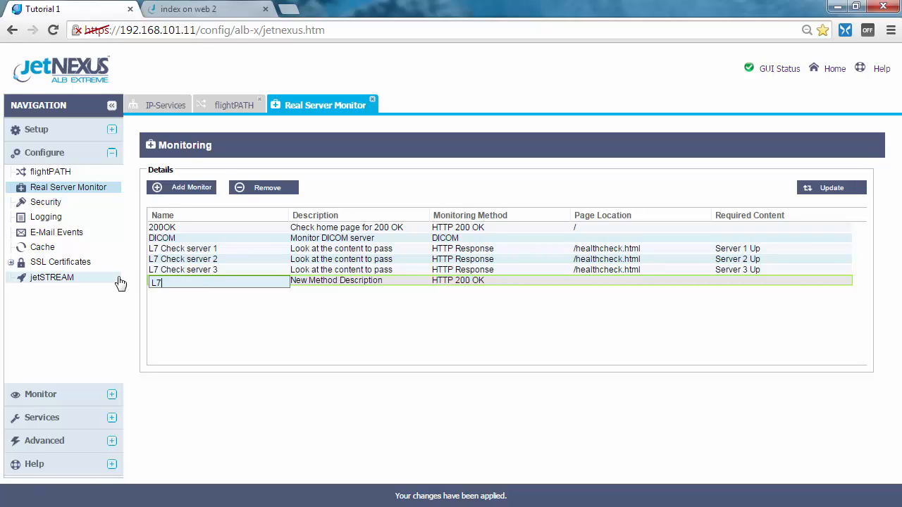
{"action": "type", "text": " Check "}
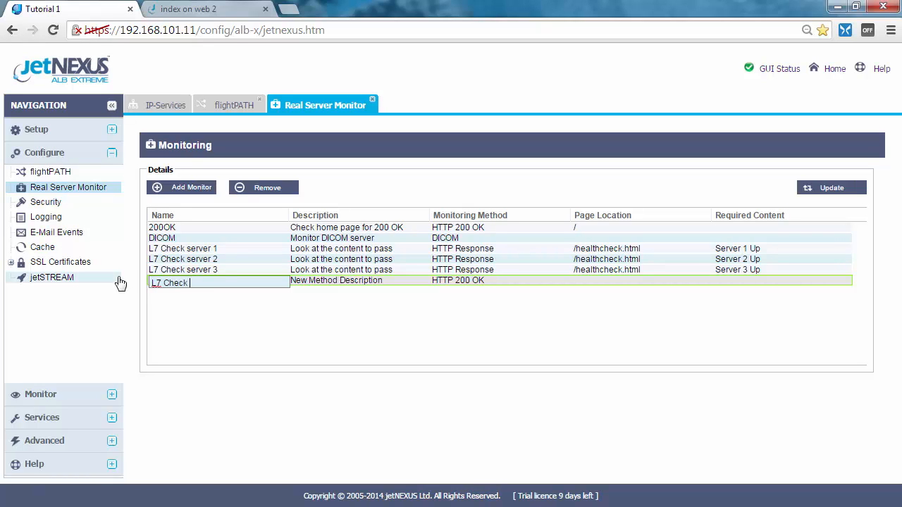
{"action": "type", "text": "all servers"}
Replace the L7 Check all servers monitor's description with "Look at the content to pass".
{"action": "left_click", "coordinate": [384, 282]}
{"action": "left_click_drag", "start_coordinate": [385, 283], "coordinate": [260, 284]}
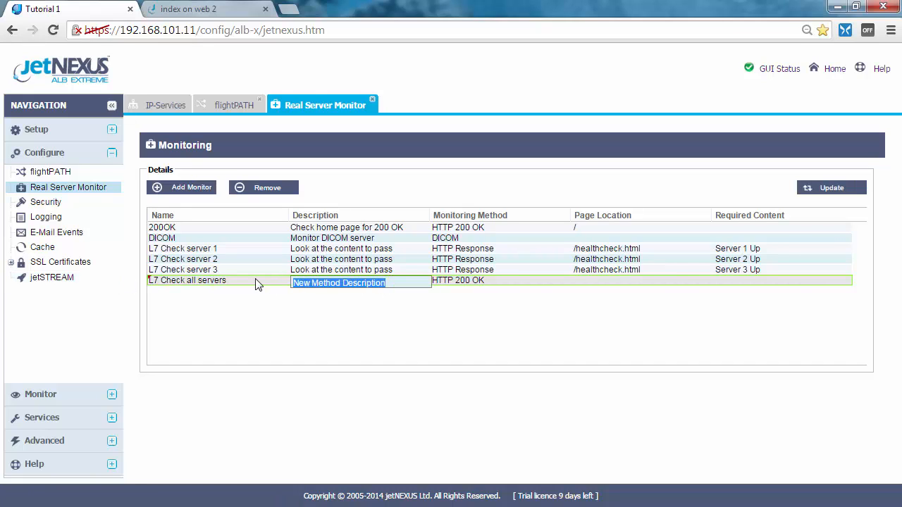
{"action": "type", "text": "Look a"}
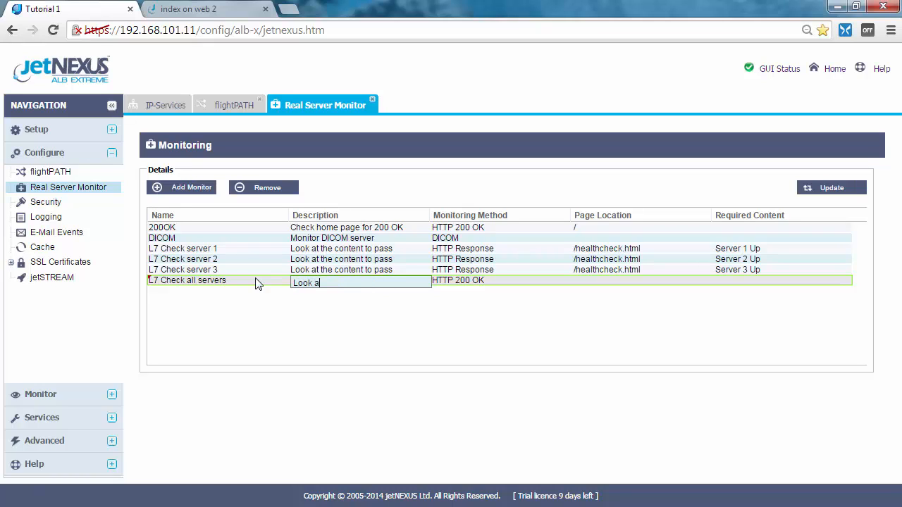
{"action": "type", "text": "t the content to pass"}
Set the monitoring method of the L7 Check all servers monitor to HTTP Response.
{"action": "key", "text": "Tab"}
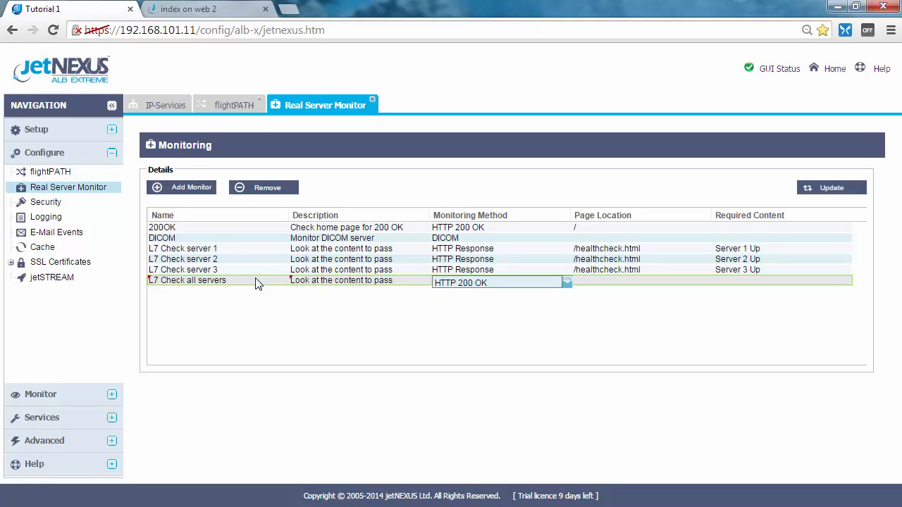
{"action": "key", "text": "Down"}
{"action": "key", "text": "Down"}
{"action": "key", "text": "Down"}
{"action": "key", "text": "Up"}
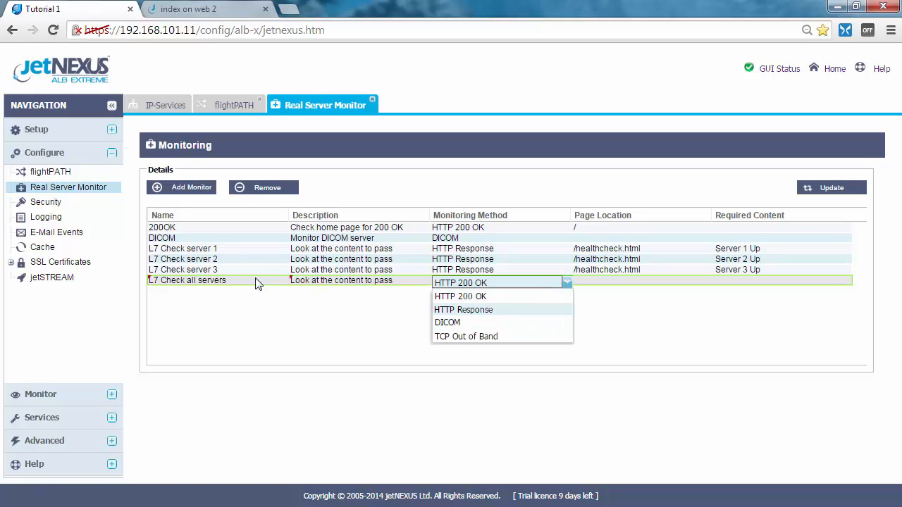
{"action": "key", "text": "Return"}
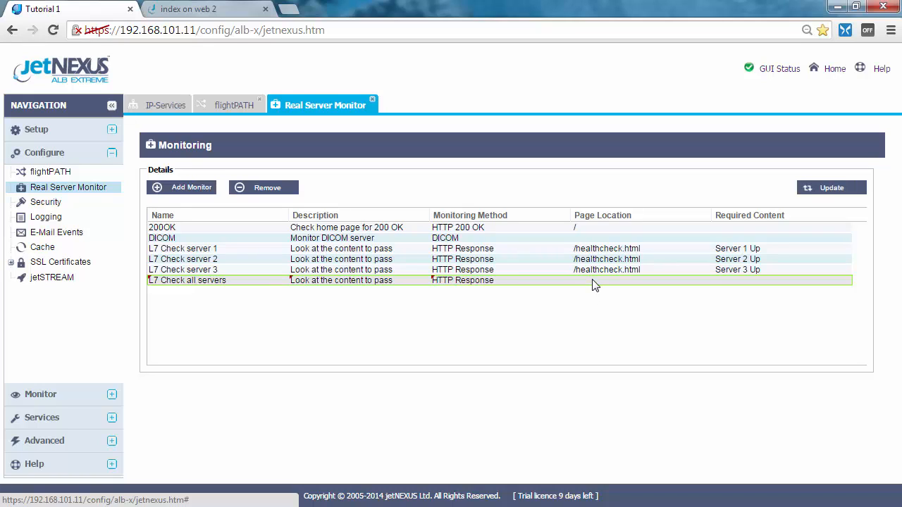
Enter /healthcheck.html as the page location of the L7 Check all servers monitor.
{"action": "left_click", "coordinate": [593, 282]}
{"action": "type", "text": "Look at the content to pass"}
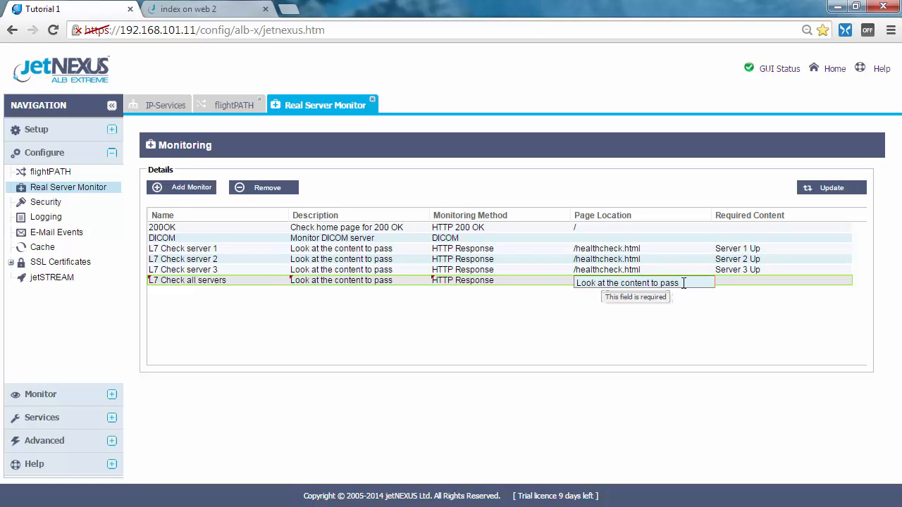
{"action": "key", "text": "ctrl+a"}
{"action": "type", "text": "/"}
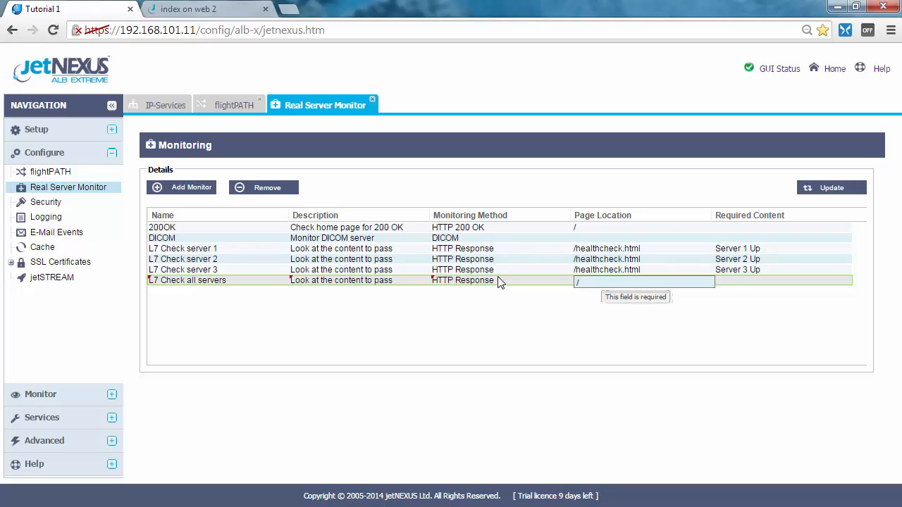
{"action": "type", "text": "healthceck."}
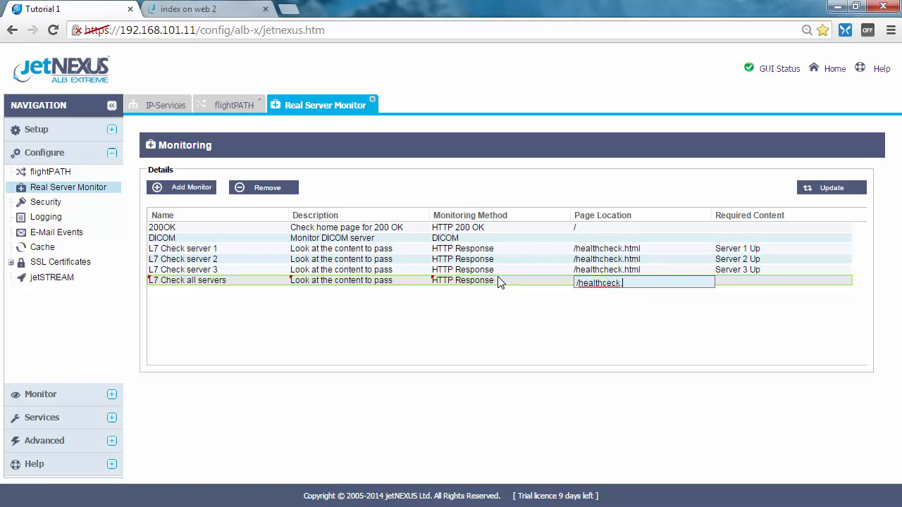
{"action": "type", "text": "html"}
{"action": "left_click", "coordinate": [607, 283]}
{"action": "type", "text": "h"}
Enter "Server" as the required content of the L7 Check all servers monitor and apply the update.
{"action": "left_click", "coordinate": [726, 286]}
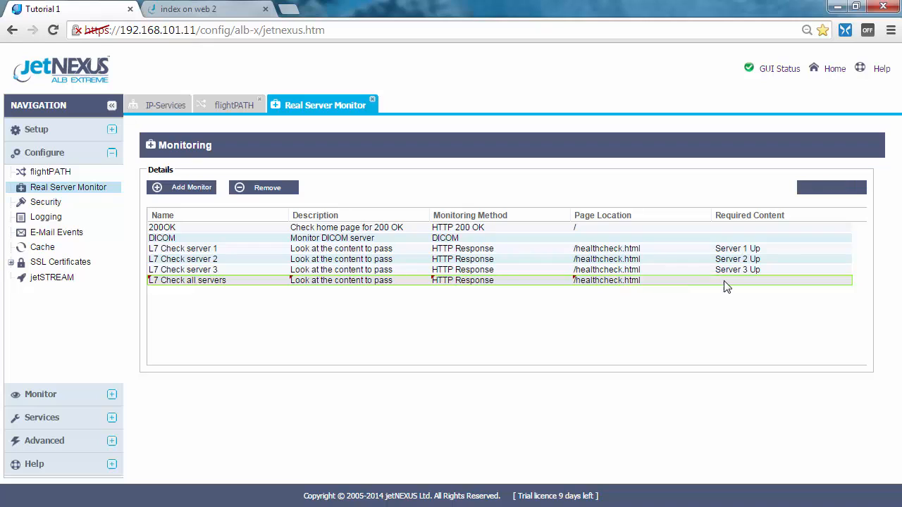
{"action": "type", "text": "Server"}
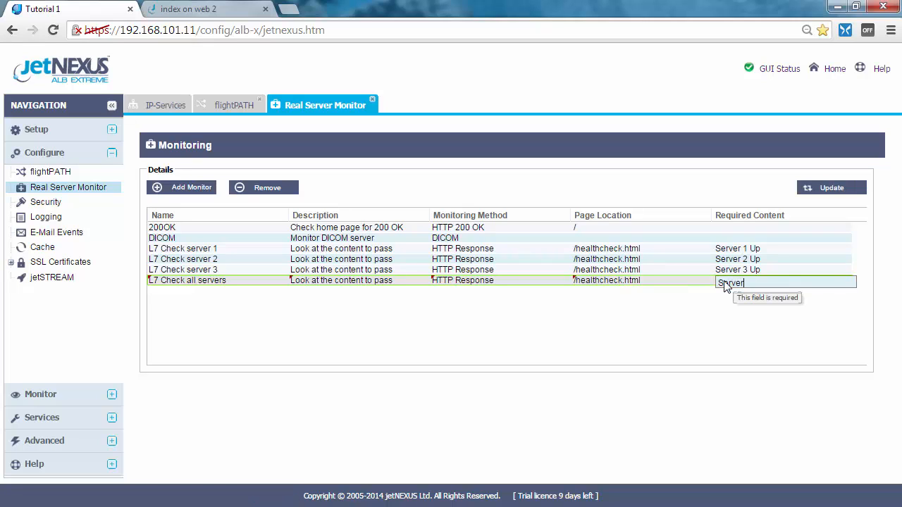
{"action": "left_click", "coordinate": [840, 189]}
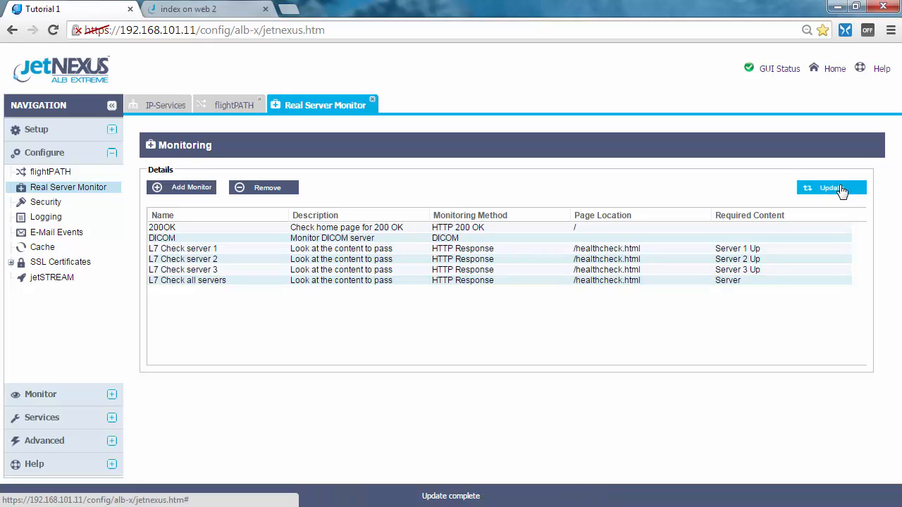
Apply L7 Check server 1 as the server monitoring of the port 80 Web Least Connections service, and view its real servers' status.
{"action": "left_click", "coordinate": [151, 105]}
{"action": "left_click", "coordinate": [195, 314]}
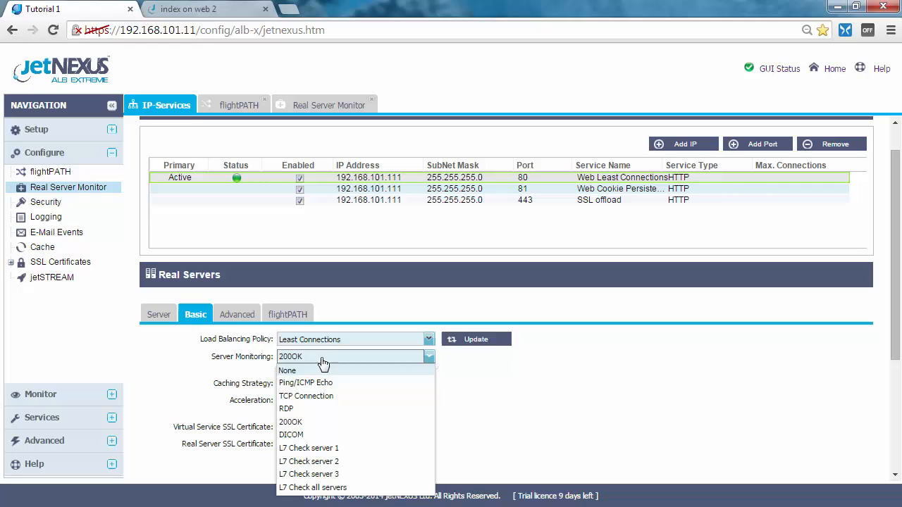
{"action": "left_click", "coordinate": [313, 448]}
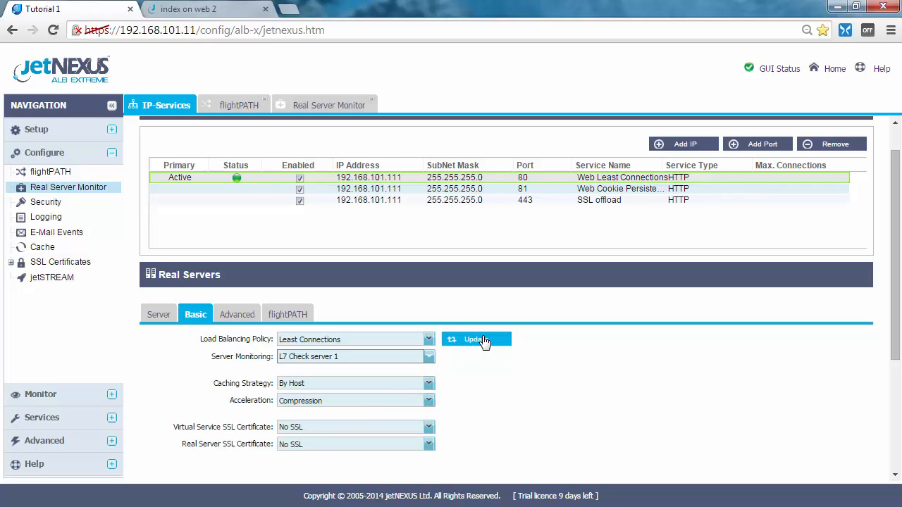
{"action": "left_click", "coordinate": [477, 340]}
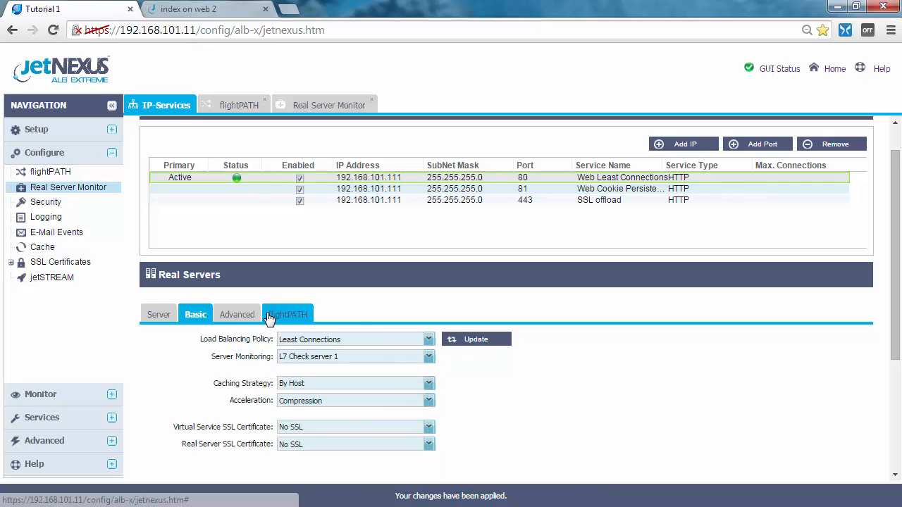
{"action": "left_click", "coordinate": [161, 317]}
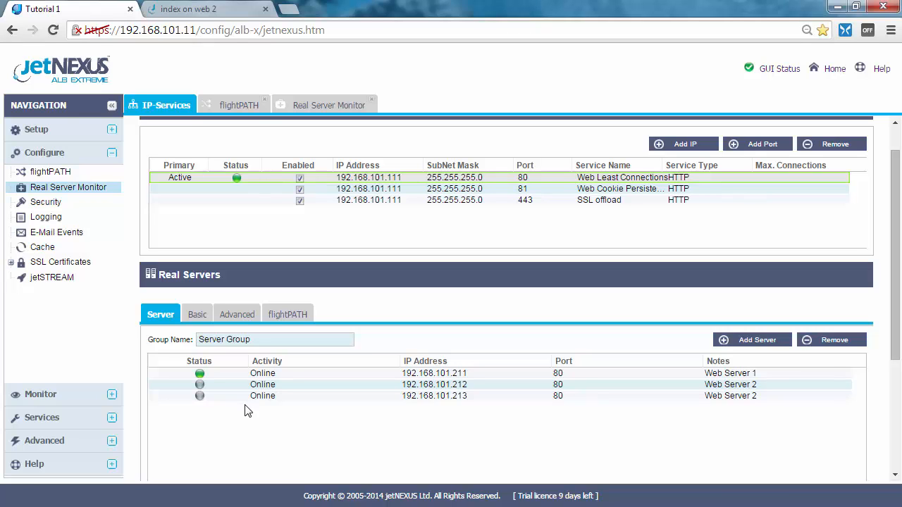
Load tutorial.jetnexus.com/healthcheck.html on the tutorial web site and highlight the returned text.
{"action": "left_click", "coordinate": [254, 8]}
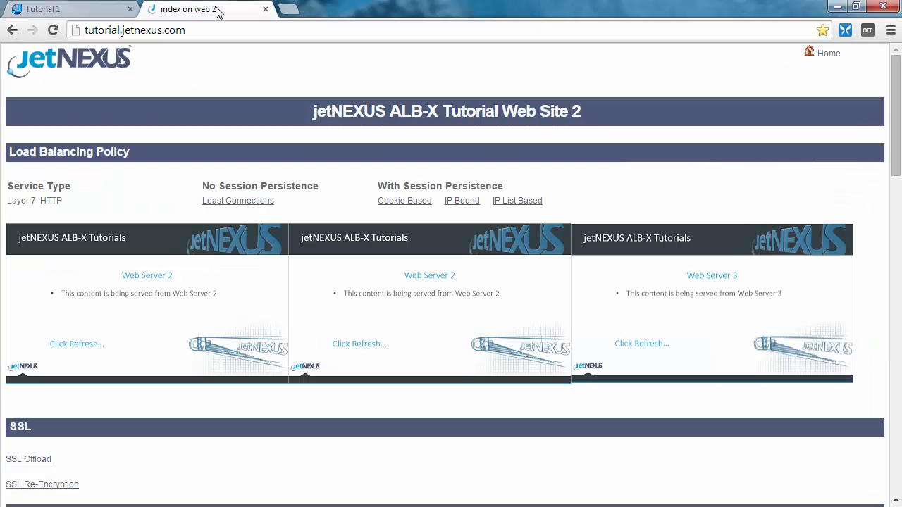
{"action": "left_click", "coordinate": [212, 31]}
{"action": "left_click", "coordinate": [222, 31]}
{"action": "type", "text": "/hr"}
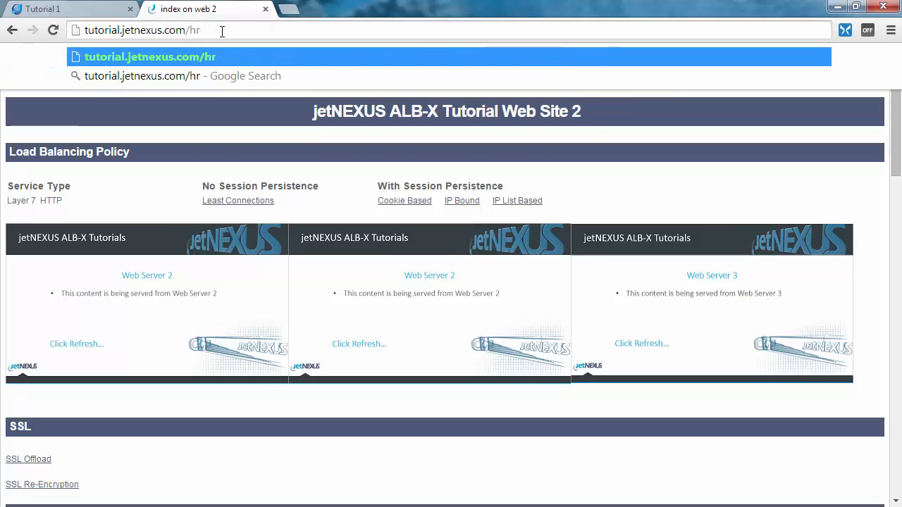
{"action": "key", "text": "BackSpace"}
{"action": "type", "text": "ealthc"}
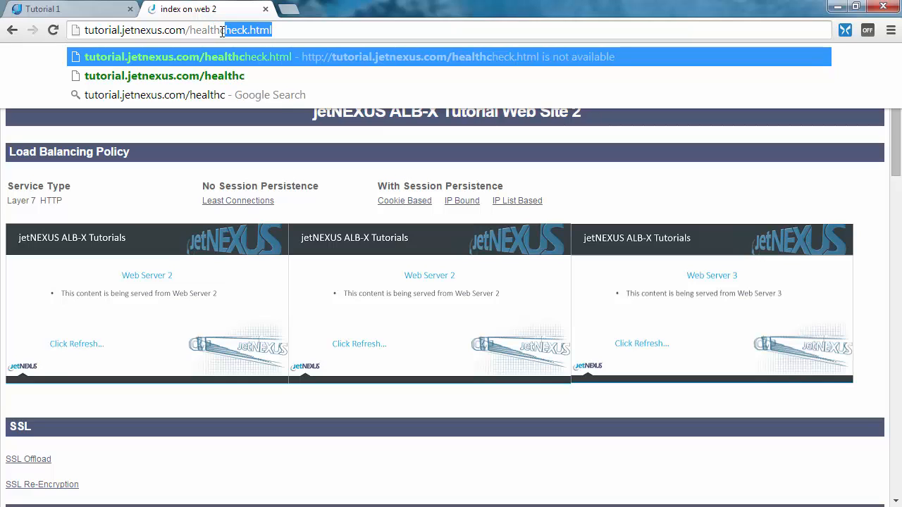
{"action": "key", "text": "Return"}
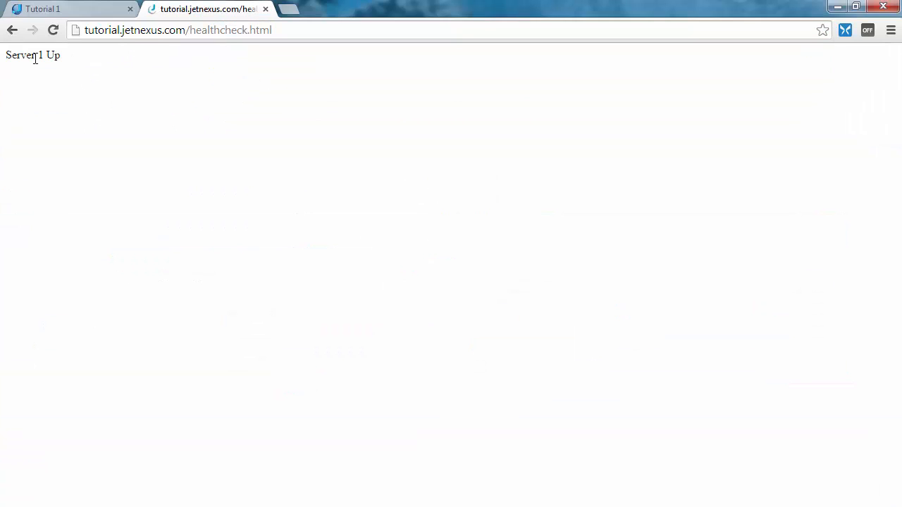
{"action": "left_click_drag", "start_coordinate": [5, 55], "coordinate": [68, 55]}
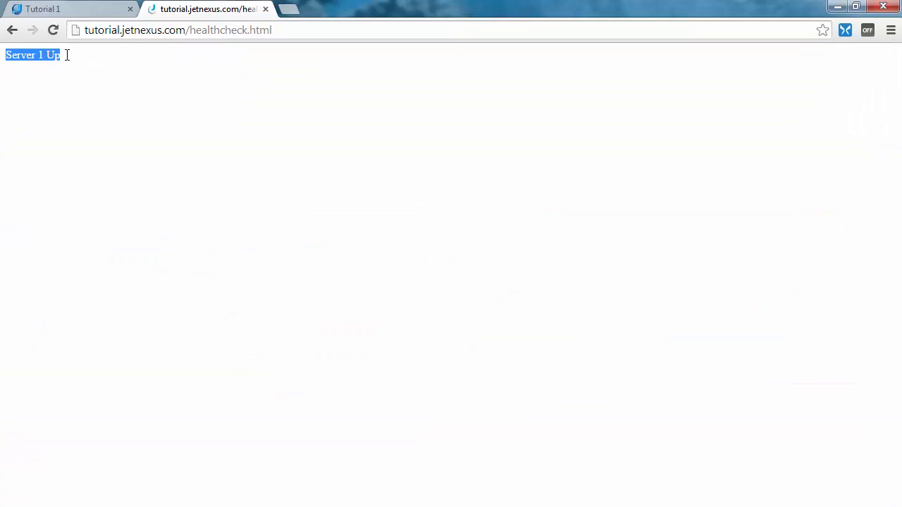
Compare the required content of the L7 Check monitors with the status of the port 80 service's real servers.
{"action": "left_click", "coordinate": [94, 64]}
{"action": "left_click", "coordinate": [84, 10]}
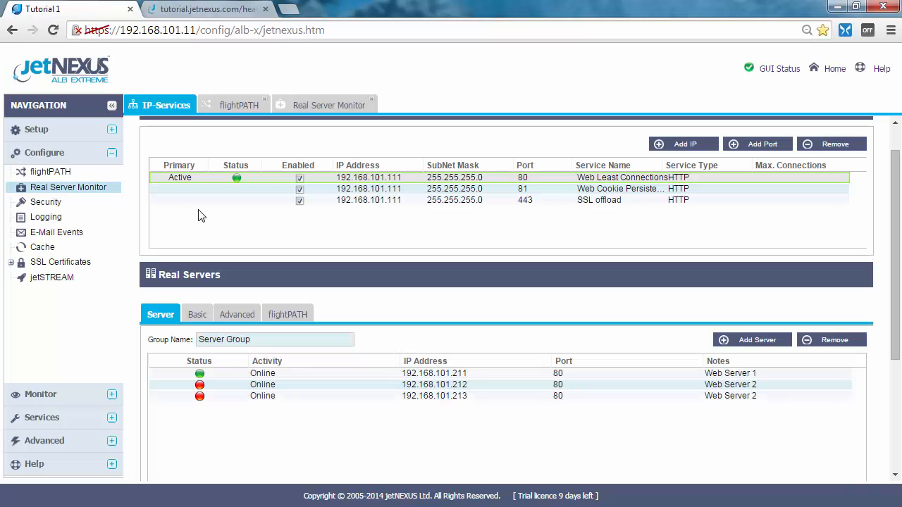
{"action": "left_click", "coordinate": [338, 106]}
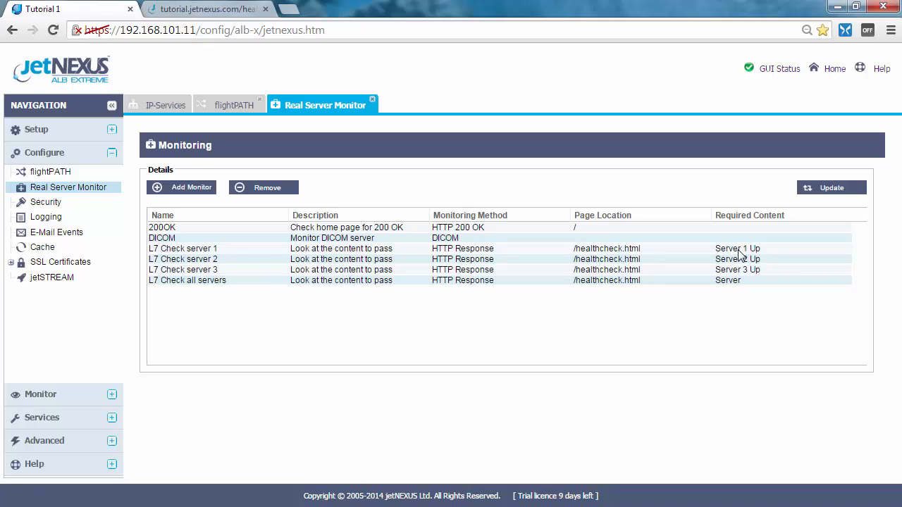
{"action": "left_click", "coordinate": [164, 100]}
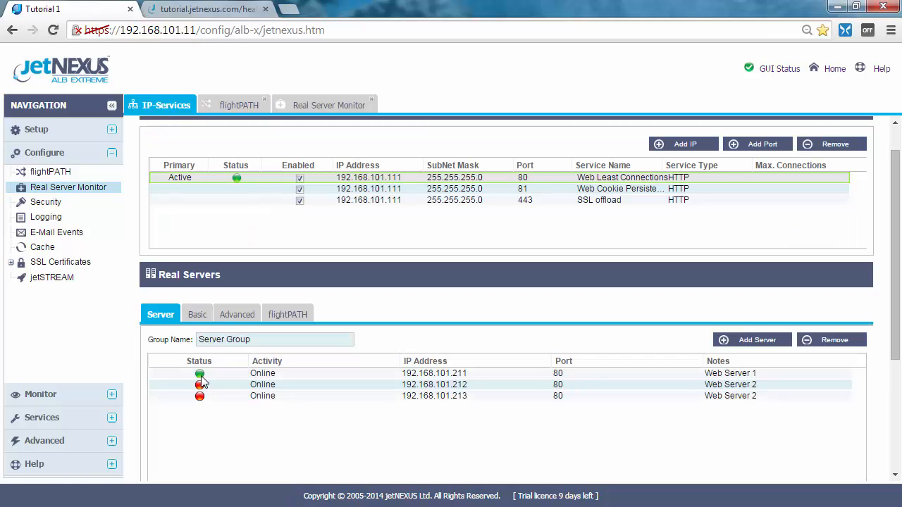
{"action": "mouse_move", "coordinate": [202, 386]}
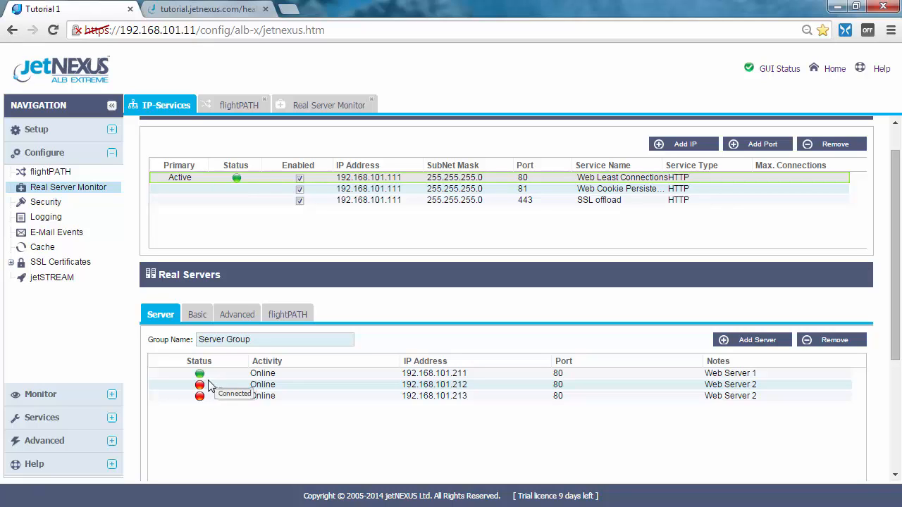
Apply L7 Check server 2 as the server monitoring of the port 80 Web Least Connections service, and check its real servers' status.
{"action": "left_click", "coordinate": [198, 319]}
{"action": "left_click", "coordinate": [332, 357]}
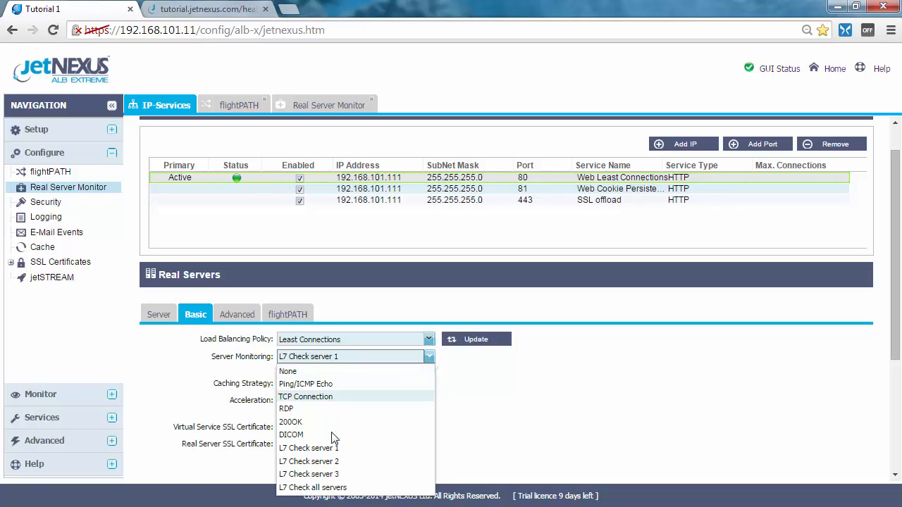
{"action": "left_click", "coordinate": [333, 462]}
{"action": "left_click", "coordinate": [486, 342]}
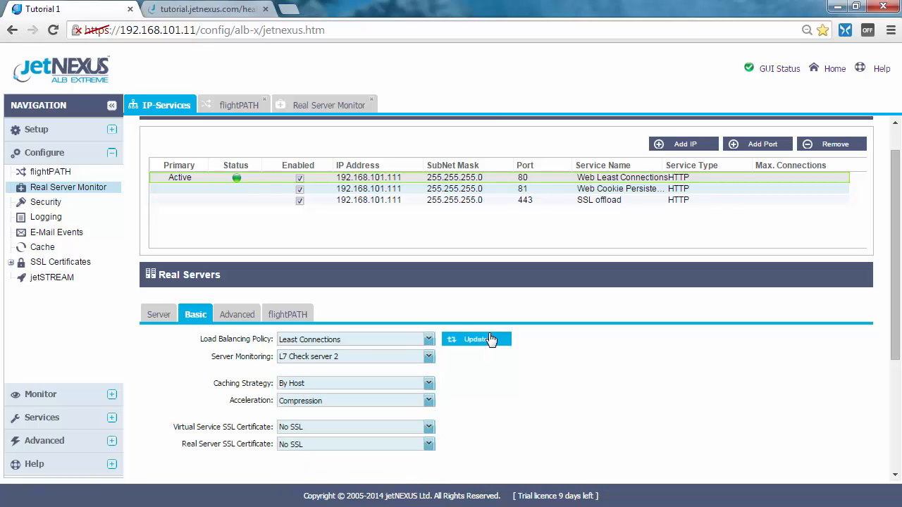
{"action": "left_click", "coordinate": [162, 317]}
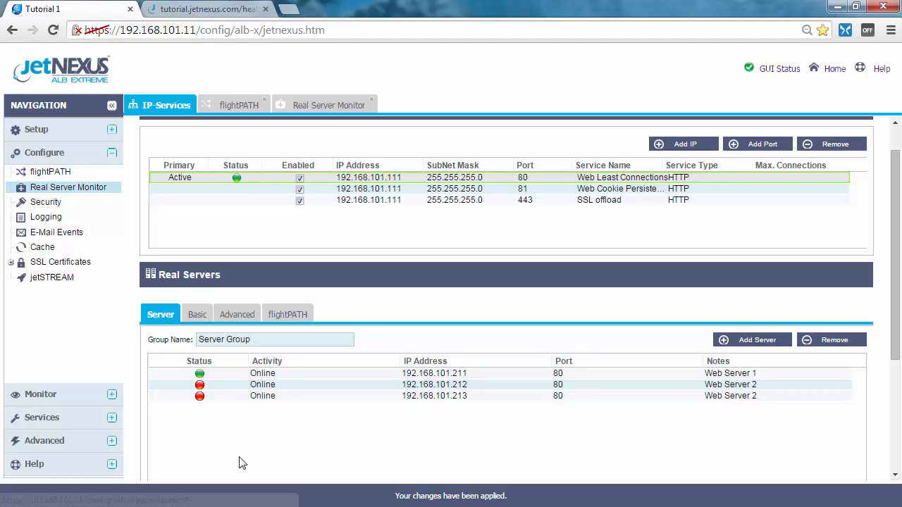
{"action": "mouse_move", "coordinate": [218, 408]}
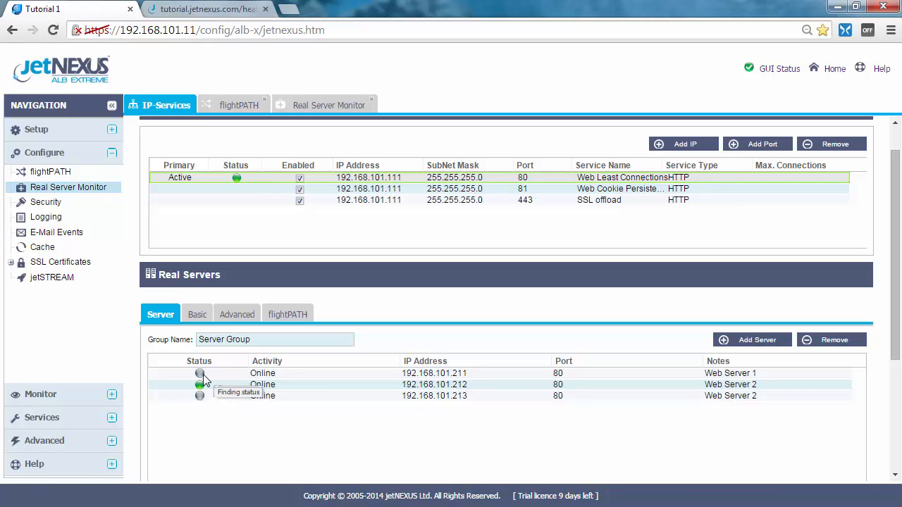
Reload healthcheck.html on the tutorial site to test the L7 Check server 2 monitor, and return to the load balancer configuration.
{"action": "left_click", "coordinate": [235, 10]}
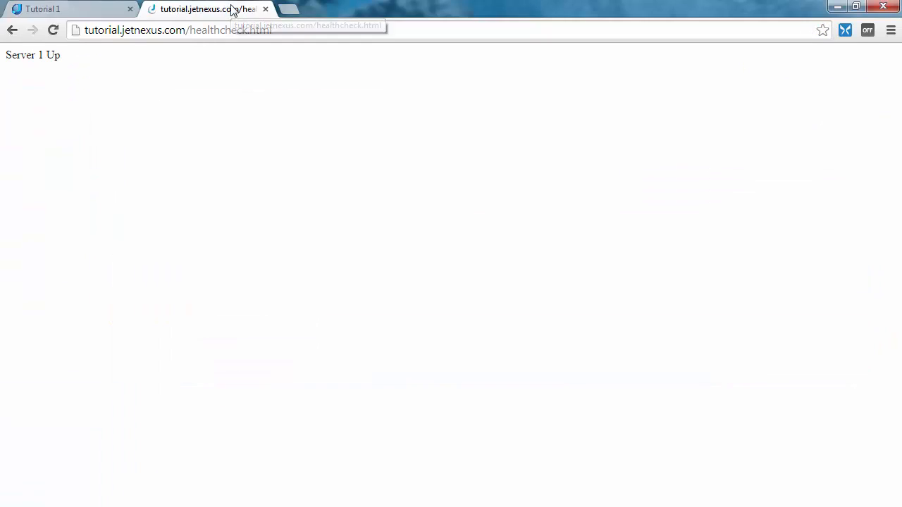
{"action": "left_click", "coordinate": [53, 31]}
{"action": "left_click", "coordinate": [43, 9]}
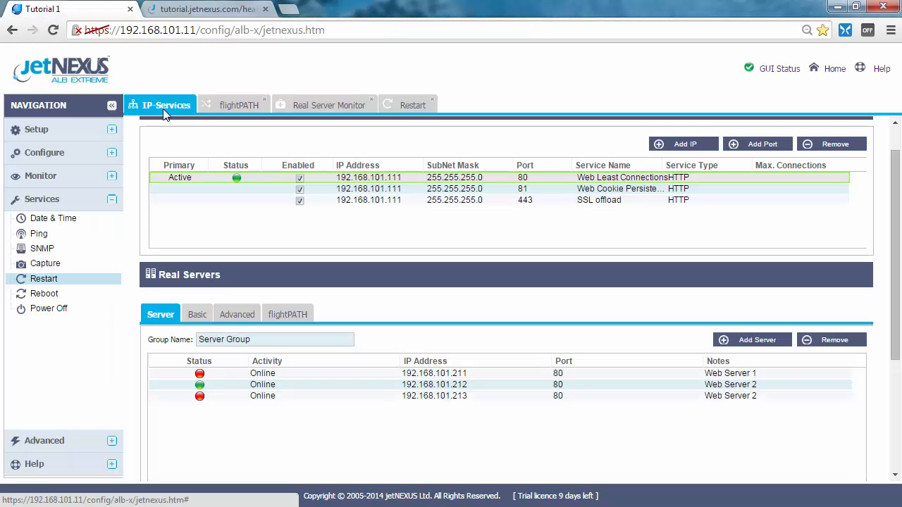
Apply L7 Check server 3 as the server monitoring of the port 80 service, and view its real servers' status.
{"action": "left_click", "coordinate": [200, 316]}
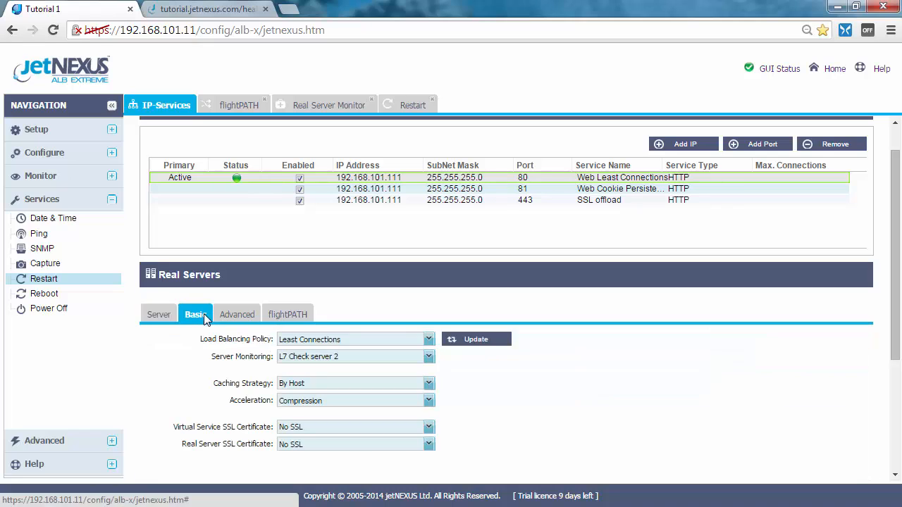
{"action": "left_click", "coordinate": [332, 358]}
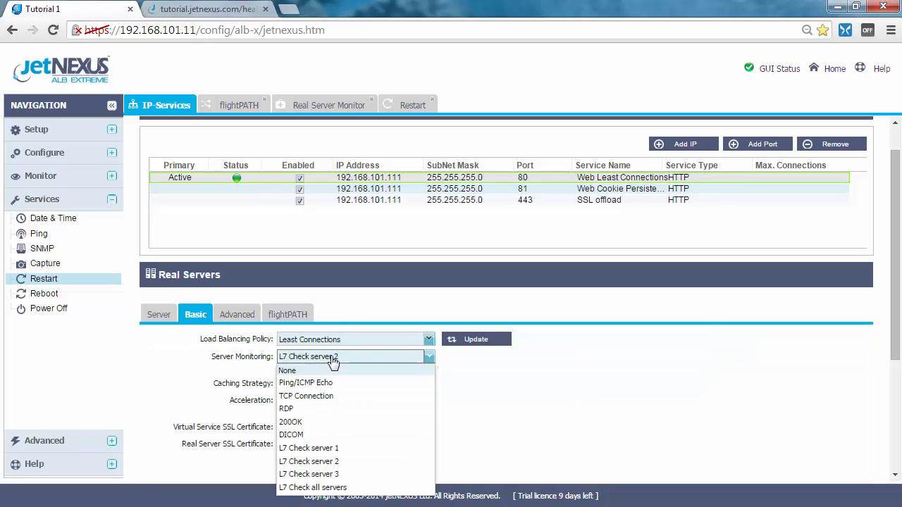
{"action": "left_click", "coordinate": [336, 475]}
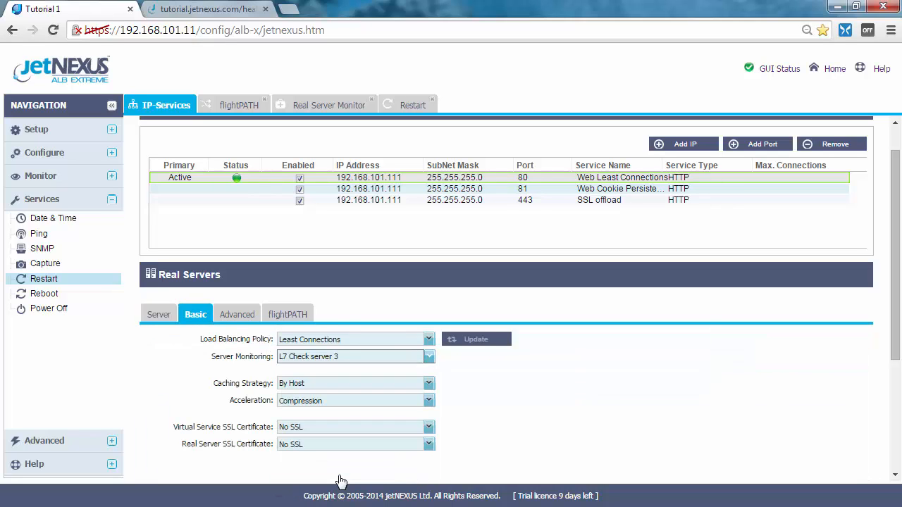
{"action": "left_click", "coordinate": [468, 339]}
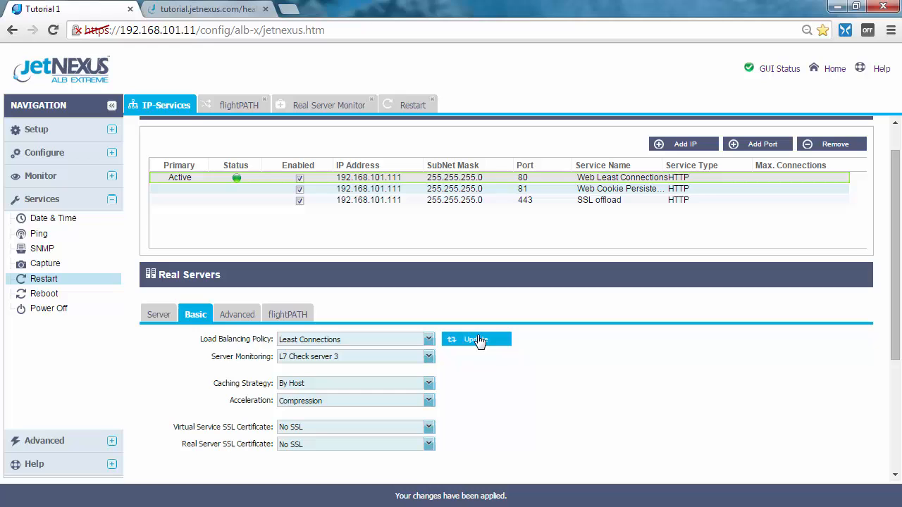
{"action": "left_click", "coordinate": [160, 315]}
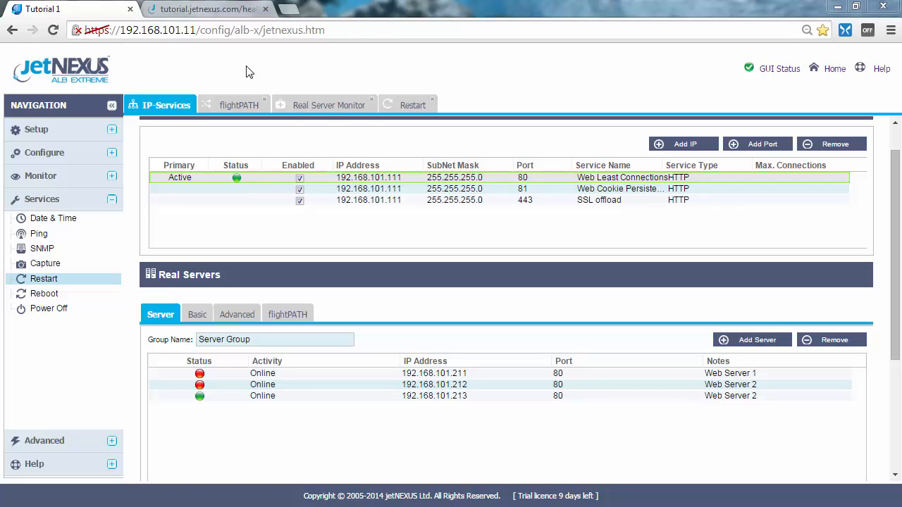
Reload healthcheck.html on the tutorial site to test the L7 Check server 3 monitor, and return to the load balancer configuration.
{"action": "left_click", "coordinate": [223, 10]}
{"action": "left_click", "coordinate": [51, 31]}
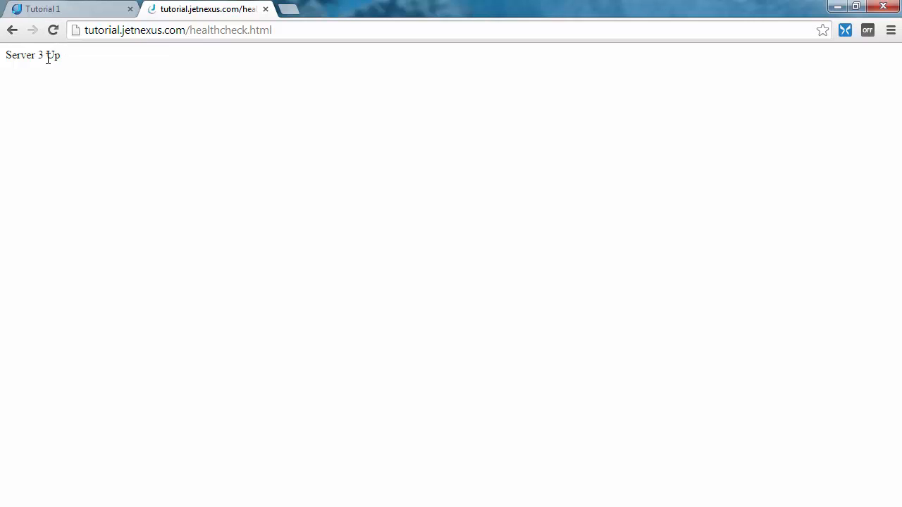
{"action": "left_click", "coordinate": [95, 10]}
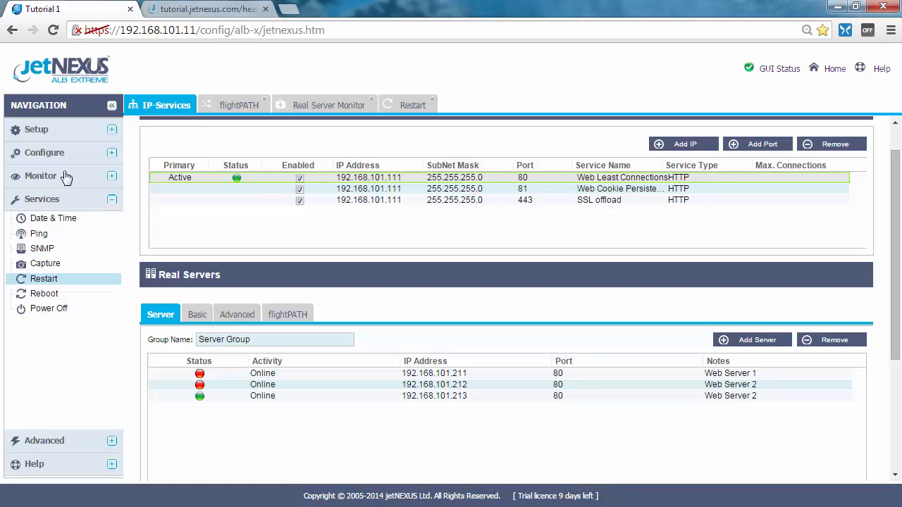
Apply L7 Check all servers as the server monitoring of the port 80 service, and view its real servers' status.
{"action": "left_click", "coordinate": [197, 315]}
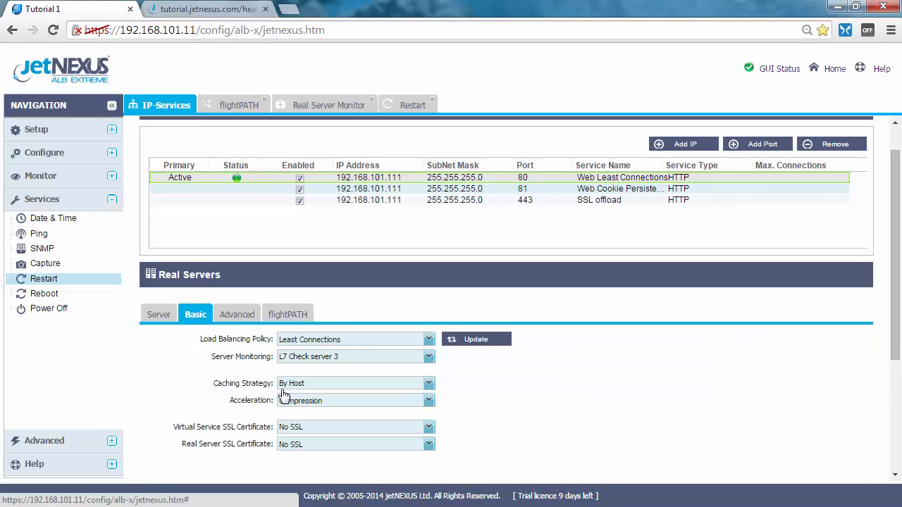
{"action": "left_click", "coordinate": [357, 361]}
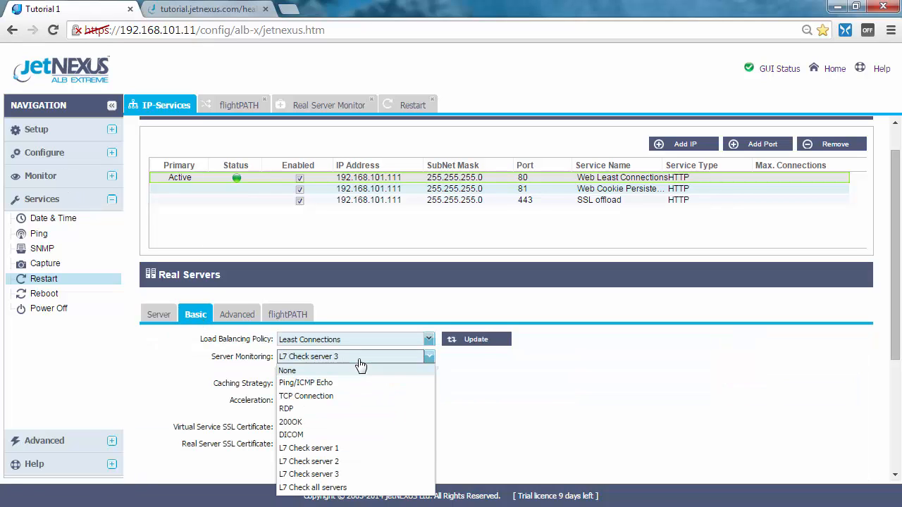
{"action": "left_click", "coordinate": [330, 487]}
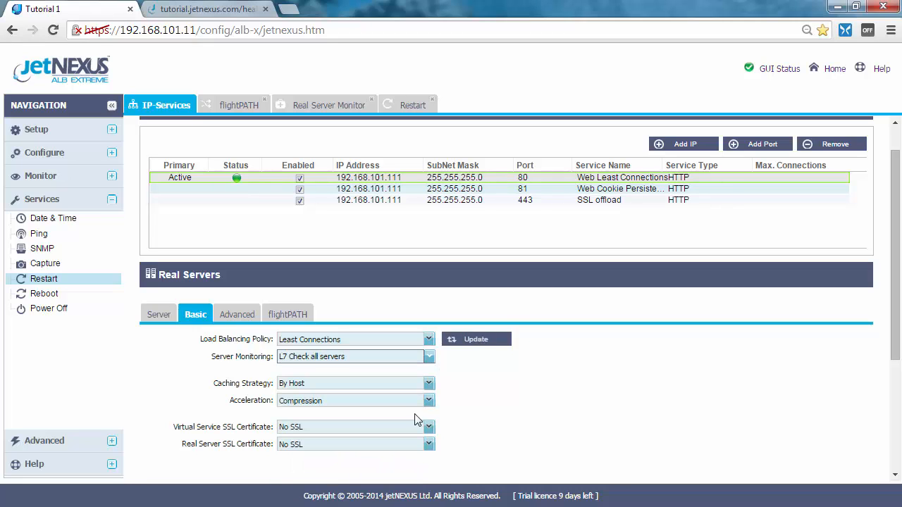
{"action": "left_click", "coordinate": [478, 342]}
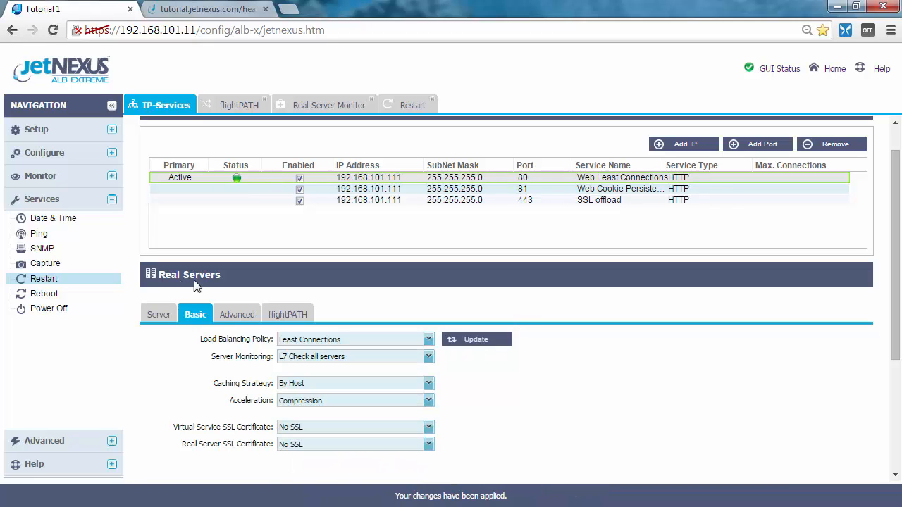
{"action": "left_click", "coordinate": [160, 316]}
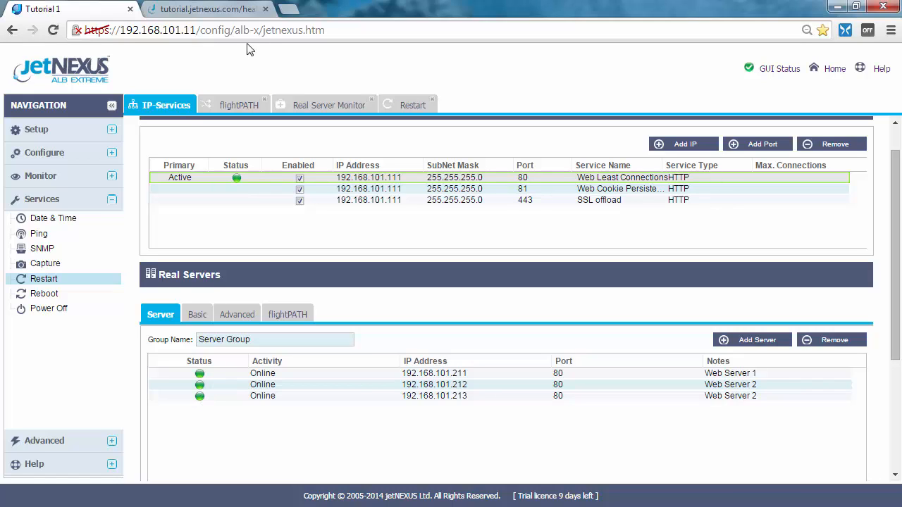
Reload healthcheck.html on the tutorial site several times to see which servers respond under the L7 Check all servers monitor.
{"action": "left_click", "coordinate": [223, 8]}
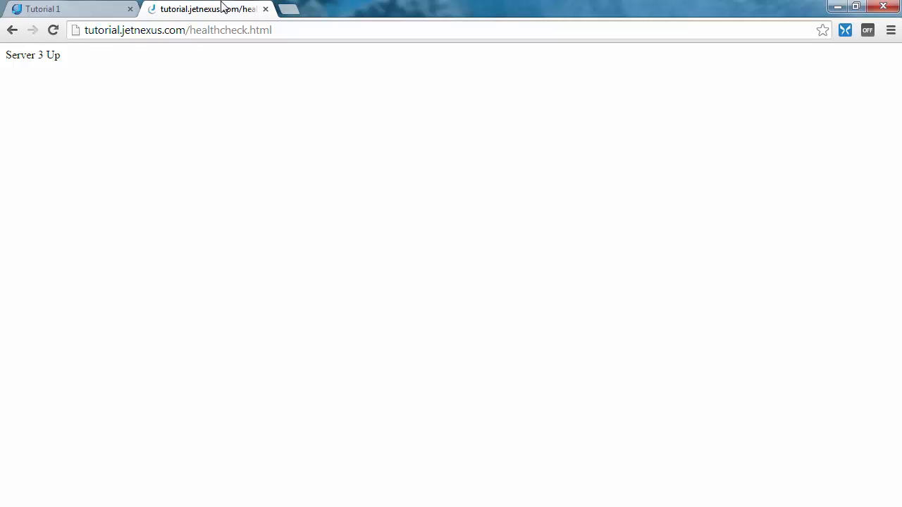
{"action": "key", "text": "F5"}
{"action": "key", "text": "F5"}
{"action": "key", "text": "F5"}
{"action": "key", "text": "F5"}
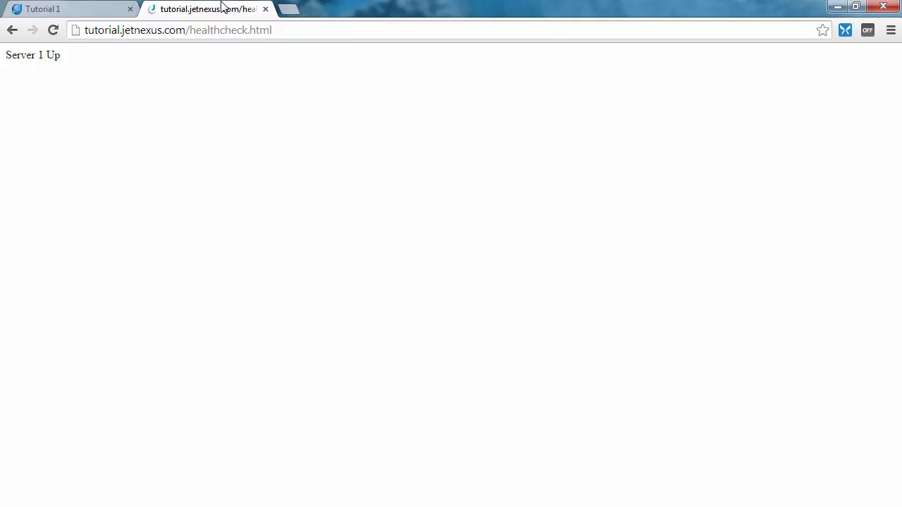